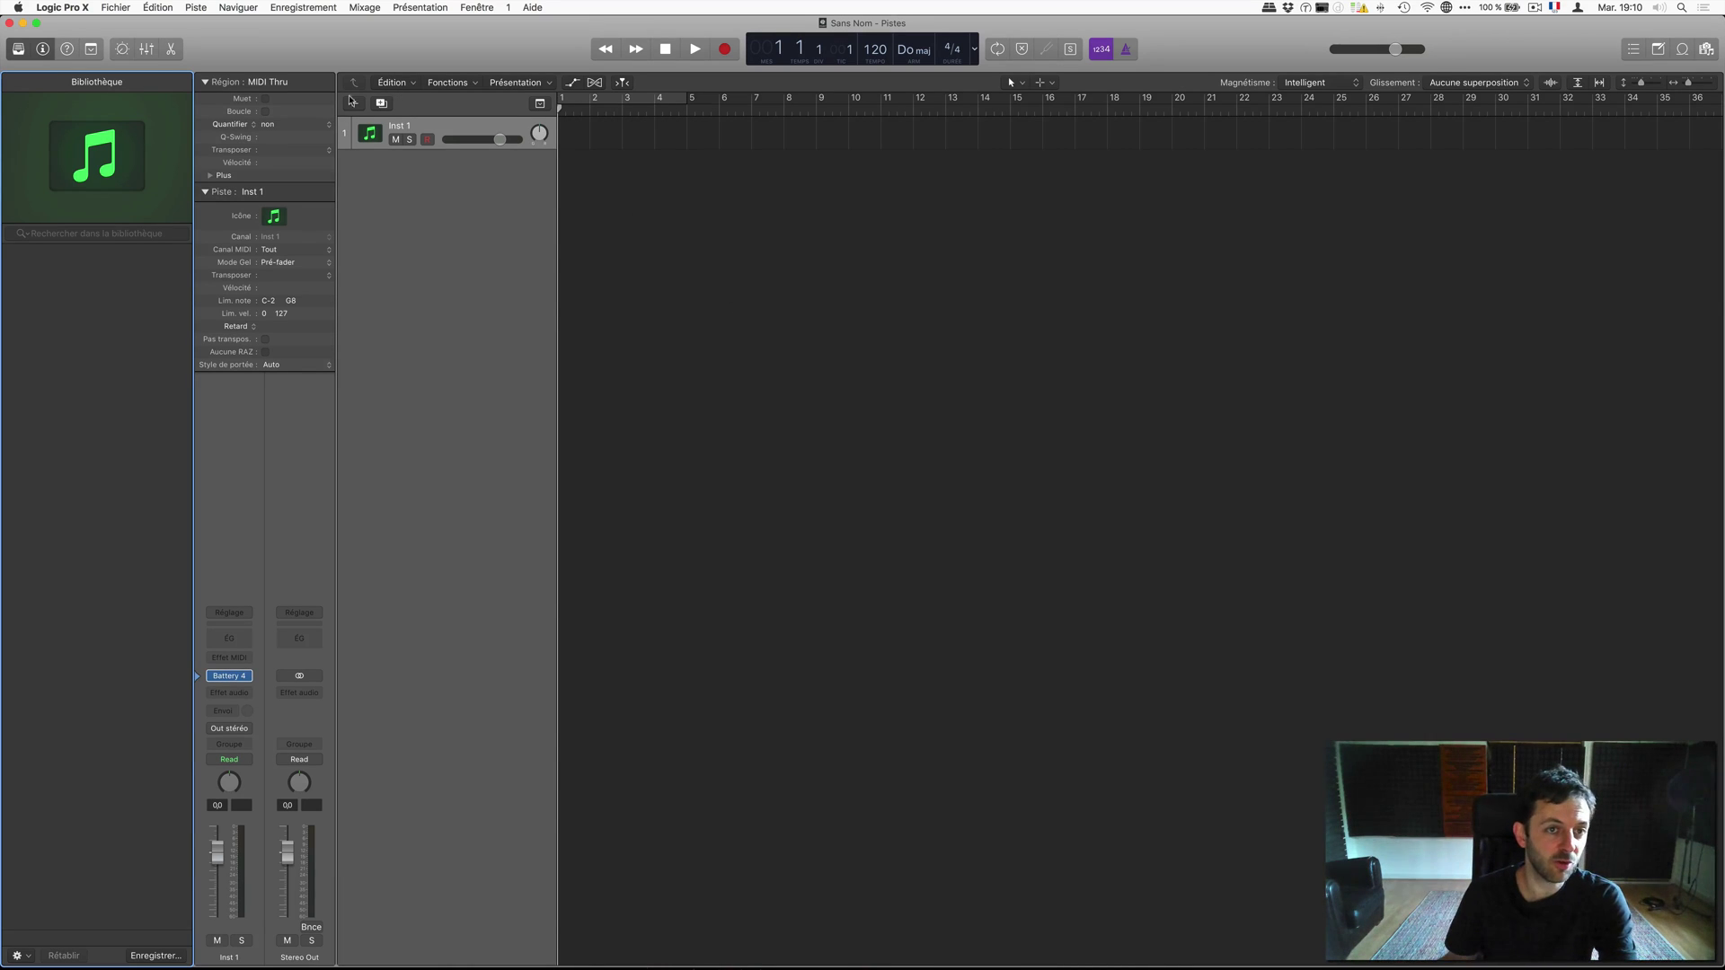
Step: Place the 12 String Dream 04 Apple Loop at bar 4 of the instrument track and loop the region
left_click_drag(342, 148, 342, 265)
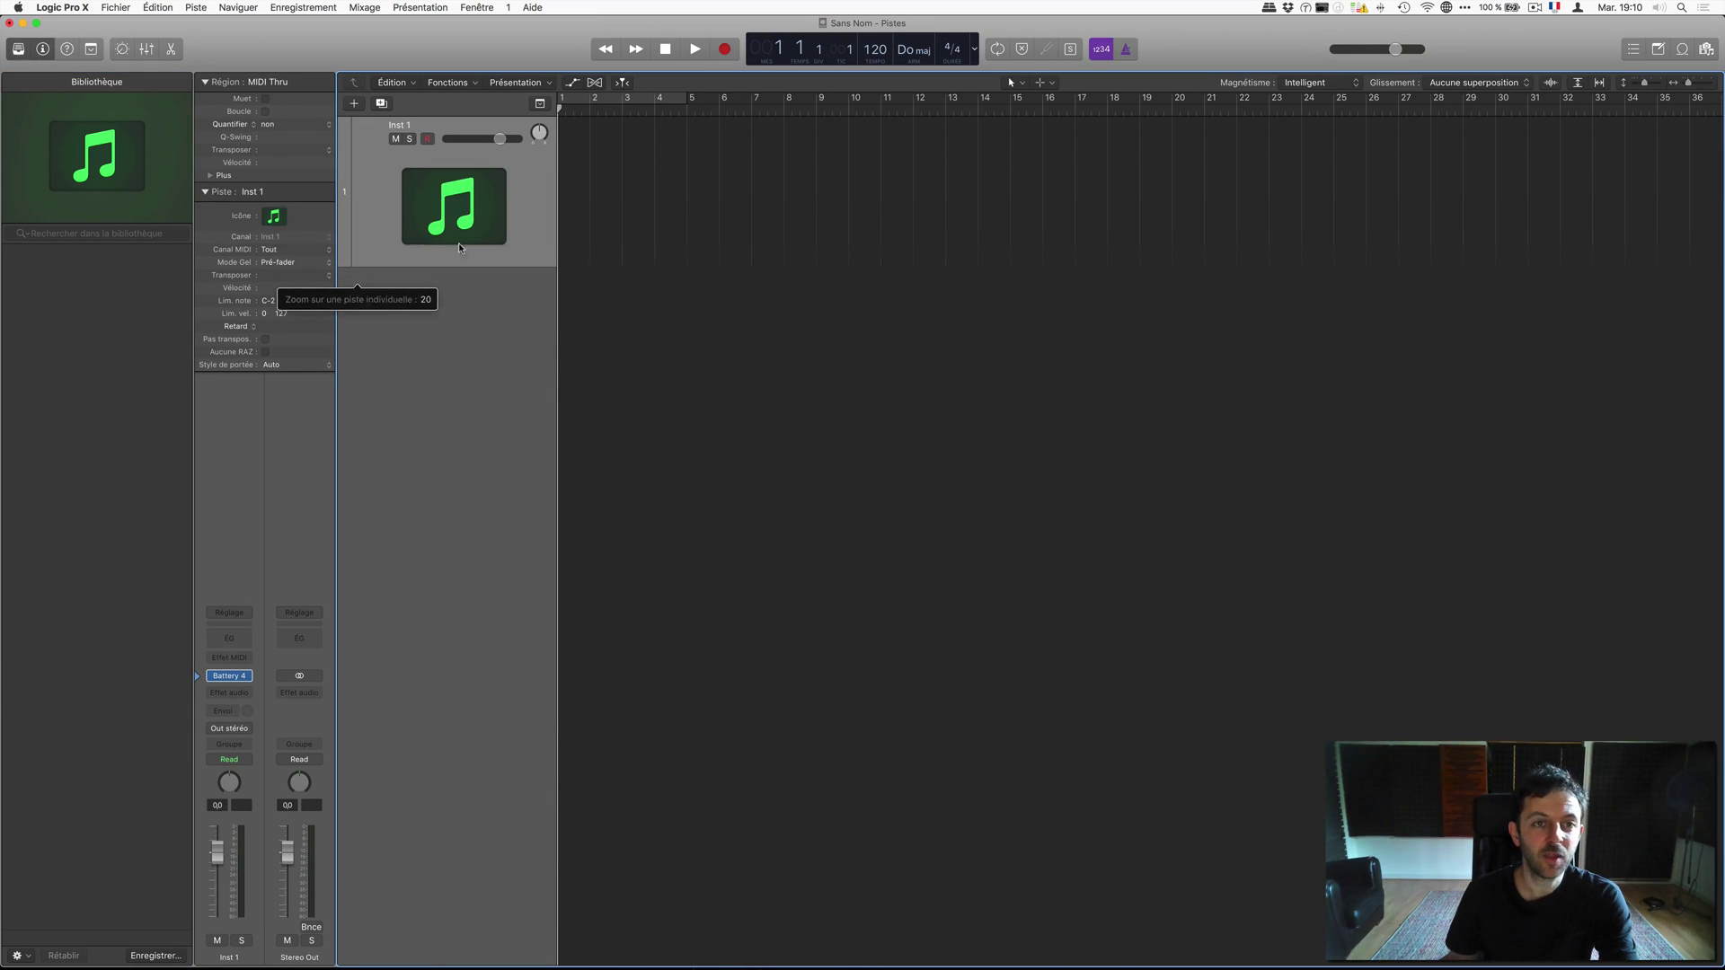
left_click(1681, 50)
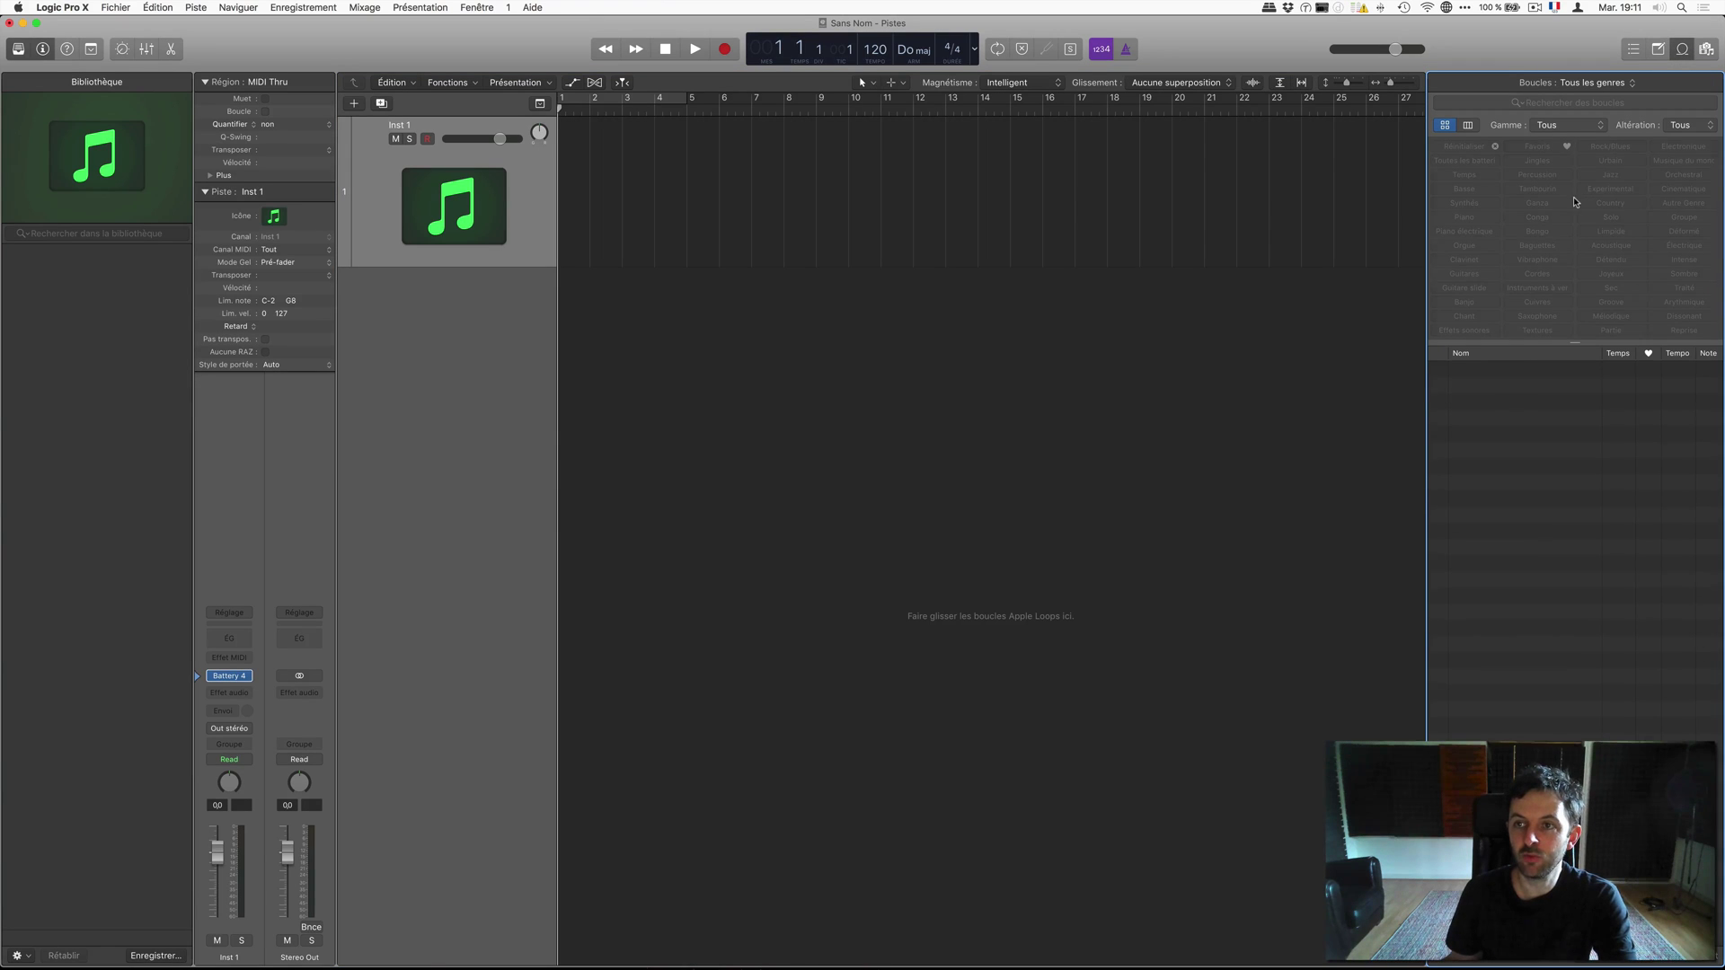
left_click(1525, 436)
left_click_drag(1524, 436, 648, 213)
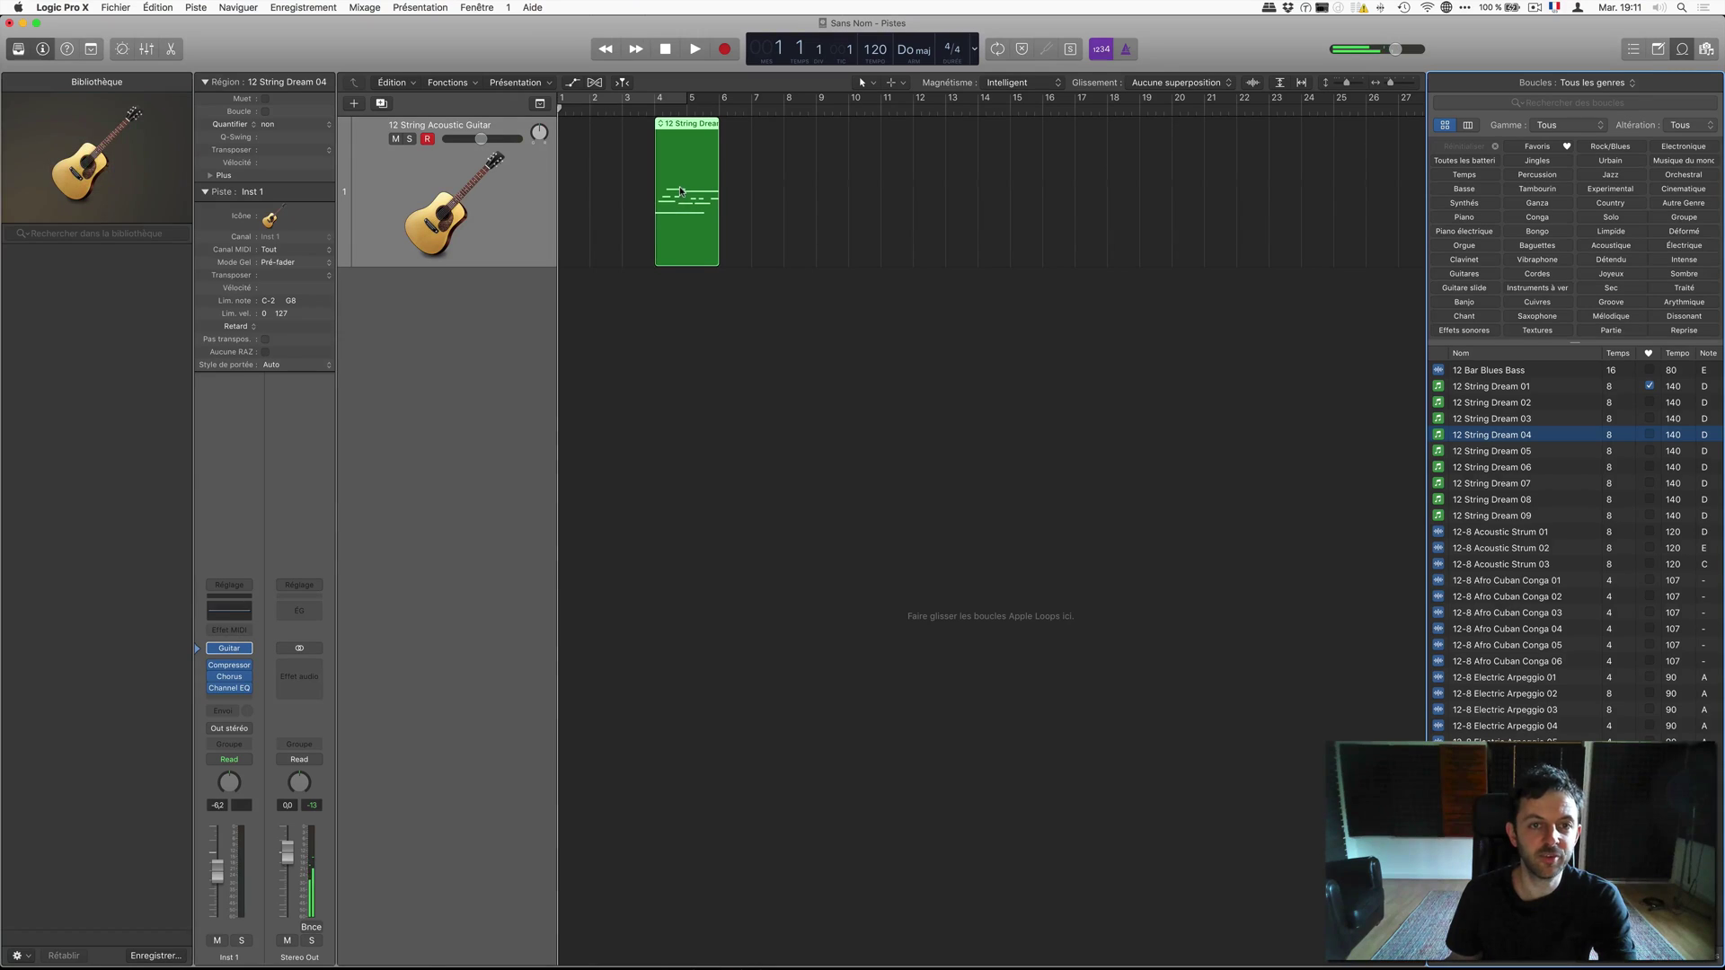
key("l")
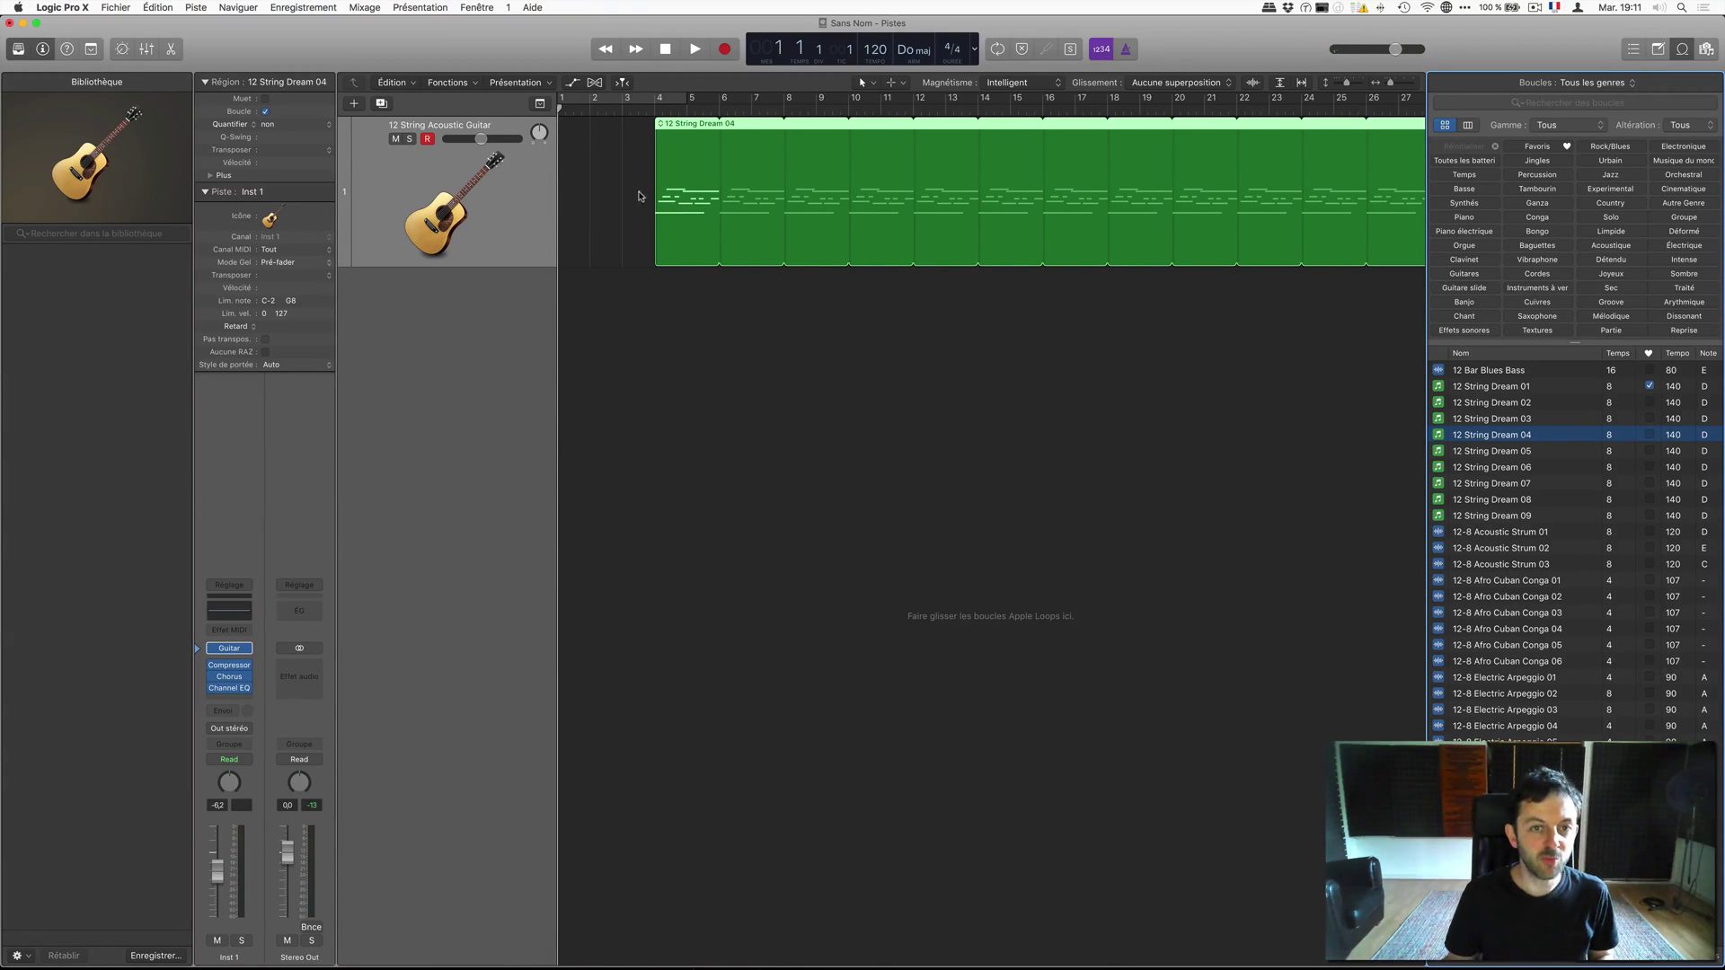
Step: Show track automation and draw a volume fade-in from -91 dB at bar 4 to about -6.2 dB between bars 12 and 13
key("a")
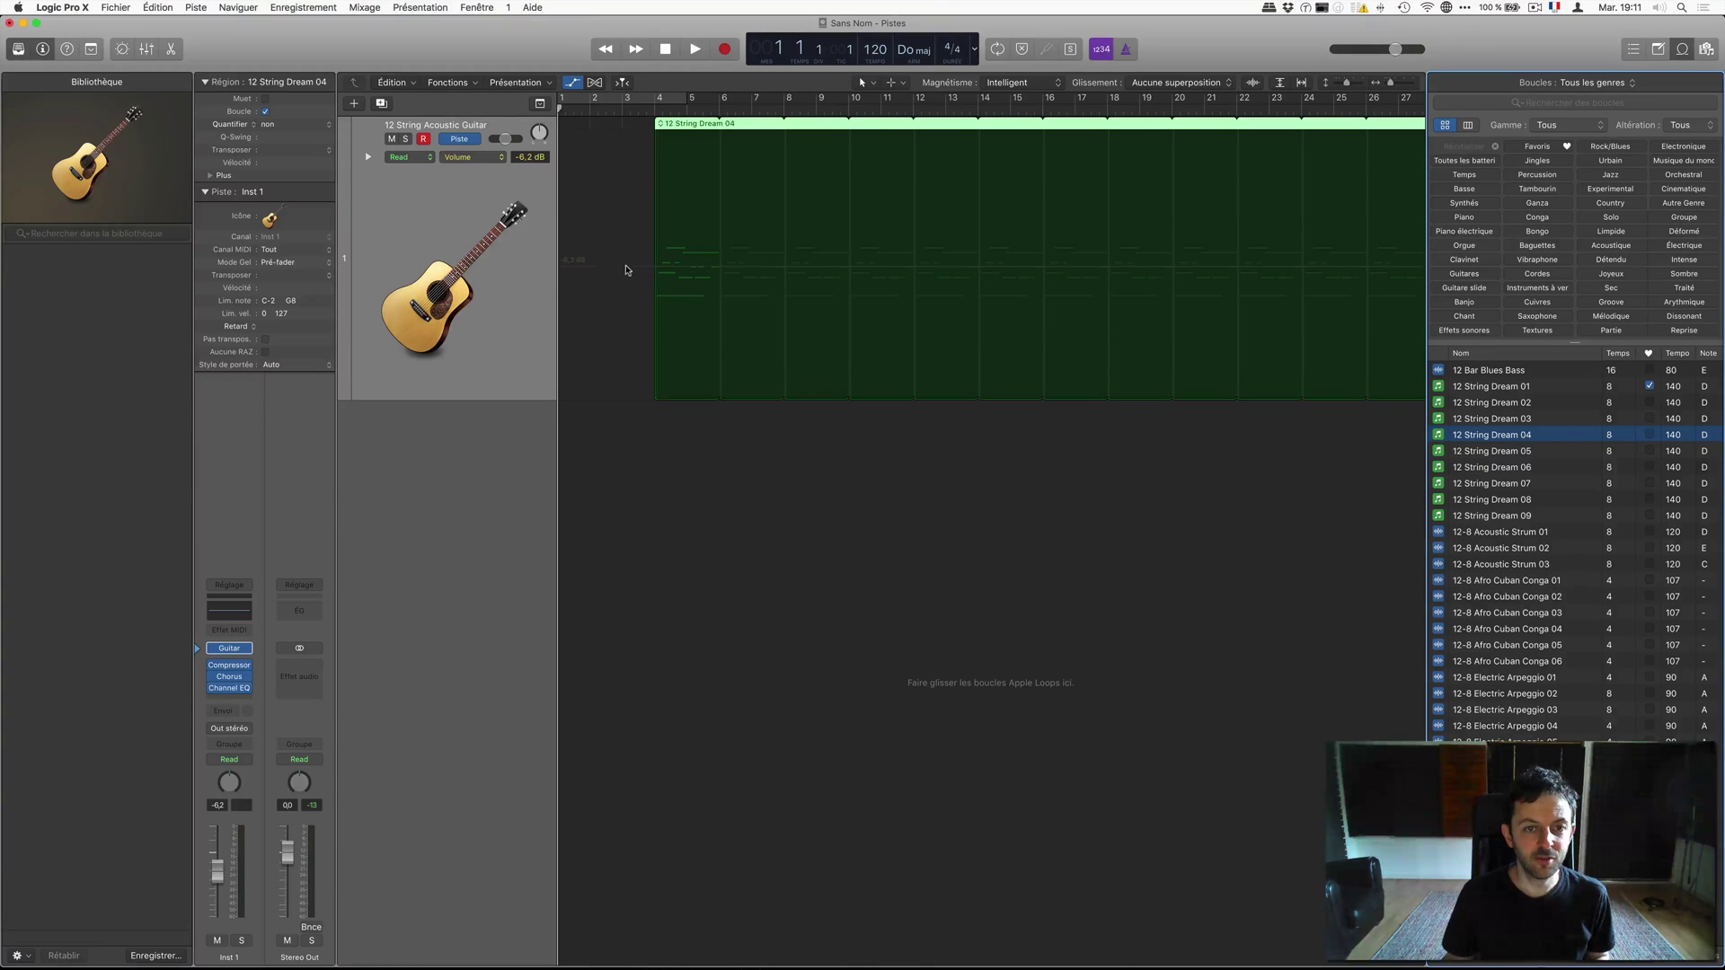
left_click(749, 274)
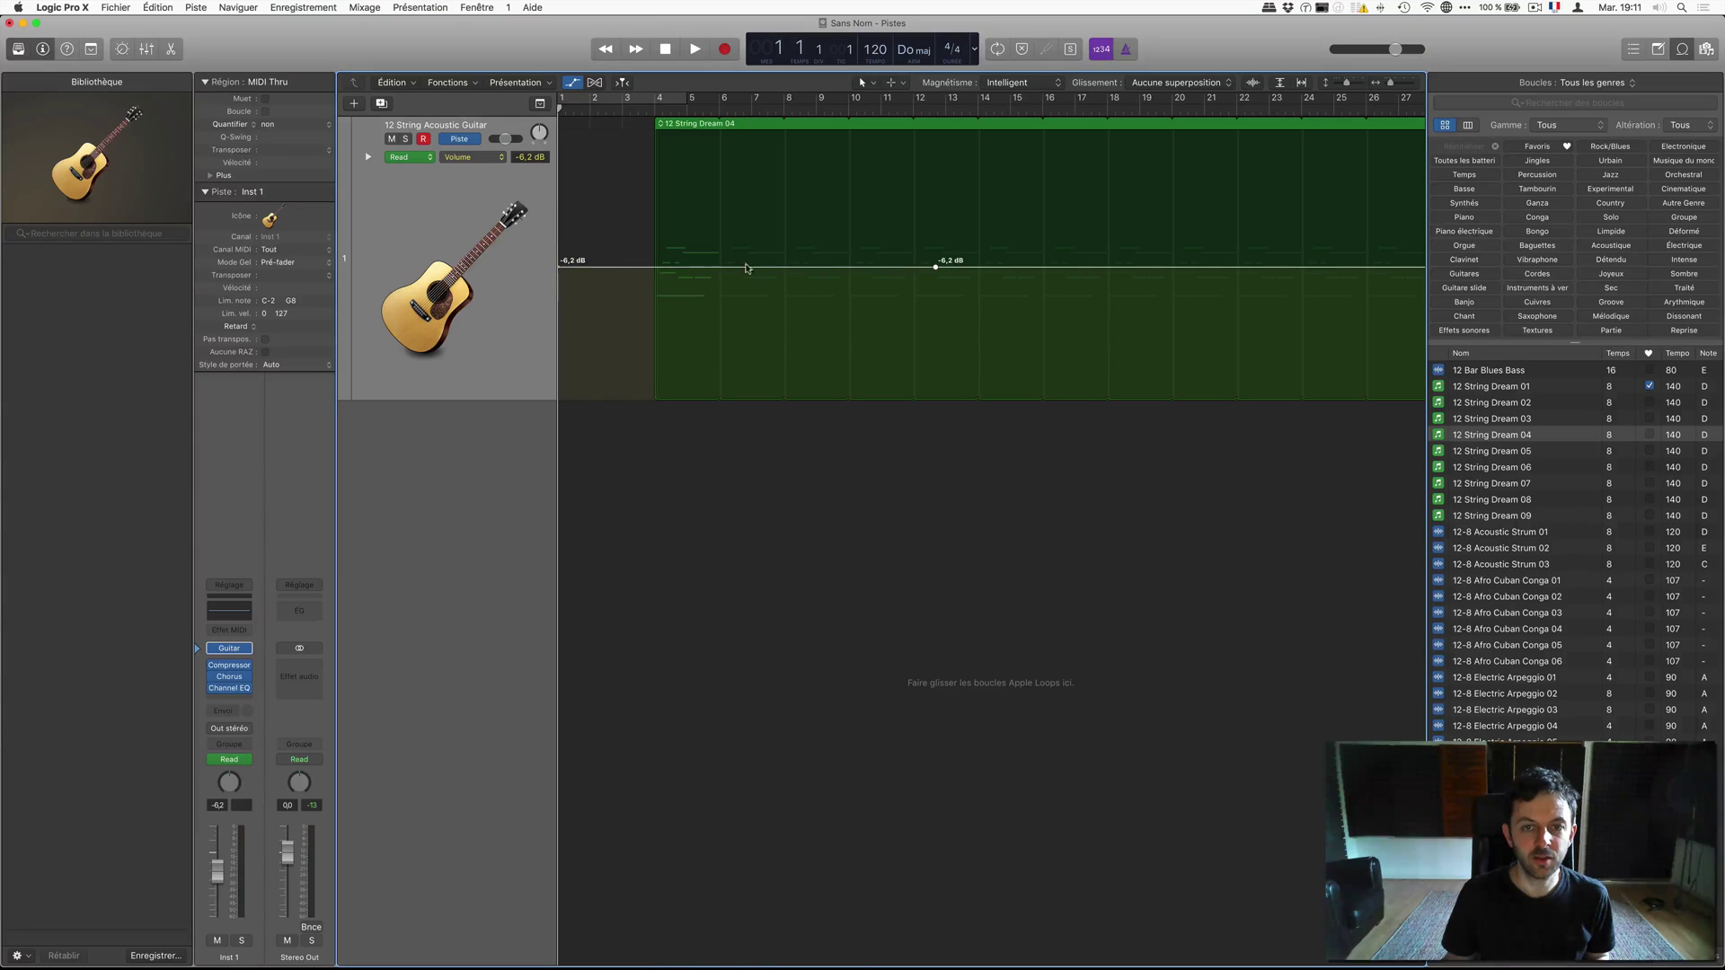
left_click_drag(562, 267, 658, 398)
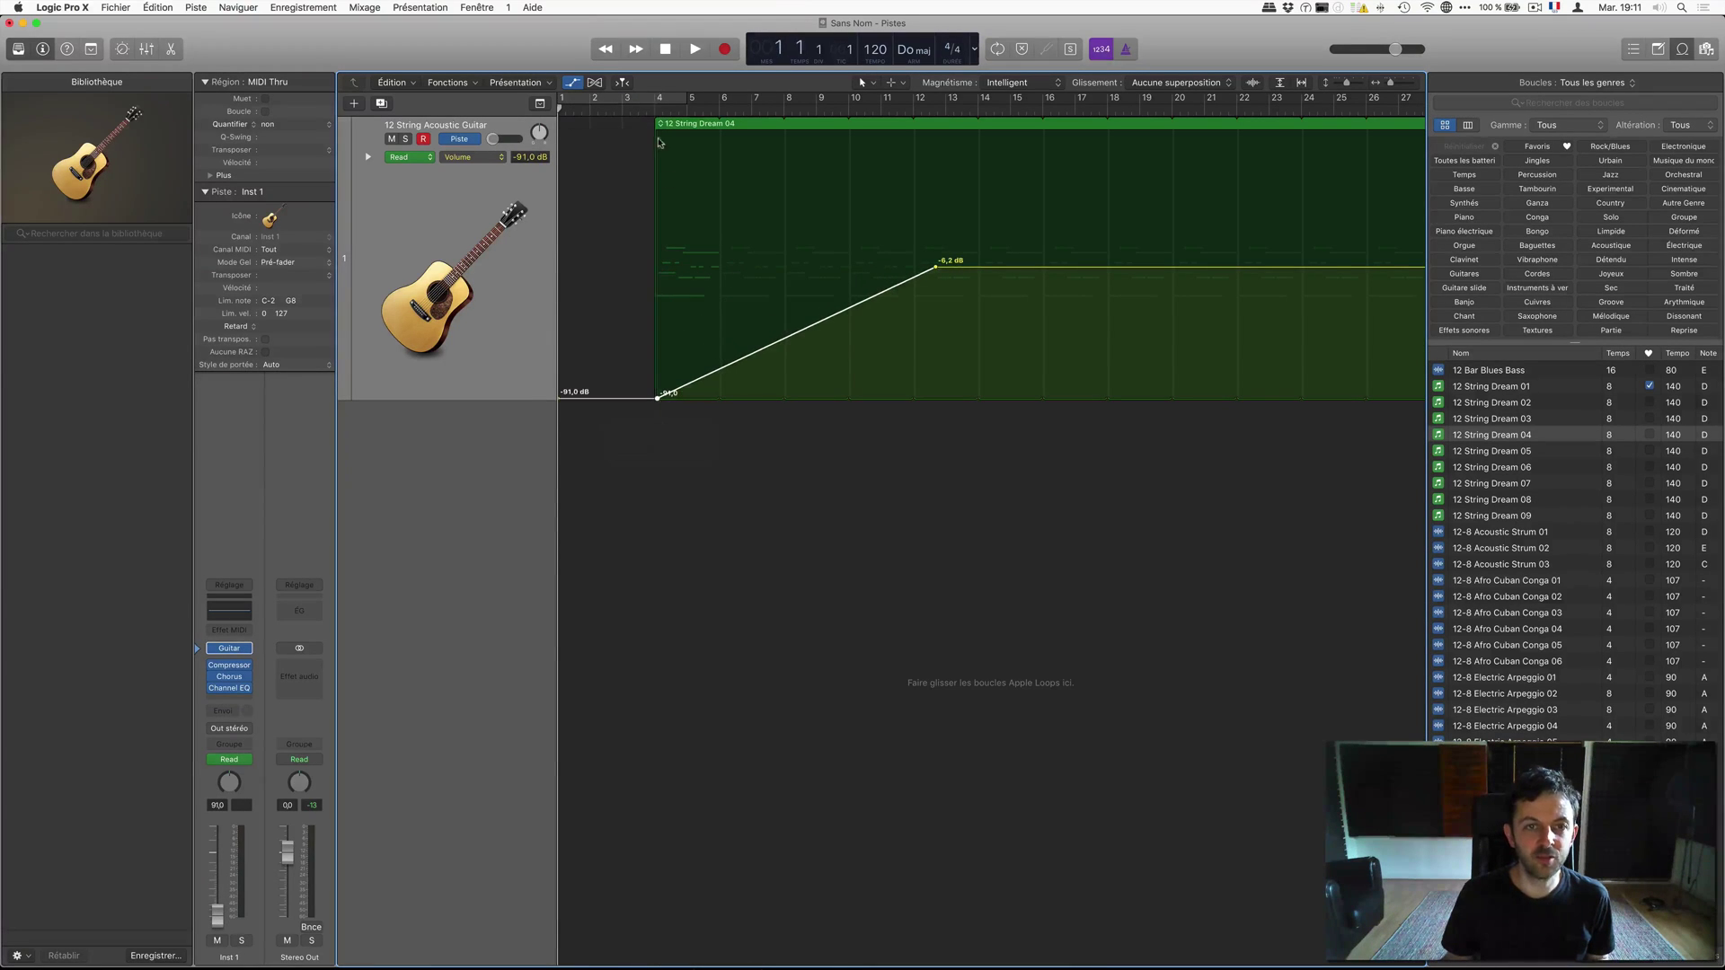
Step: Shorten the volume fade-in to end at about bar 8.5 and play it back from bar 4
left_click(656, 108)
key("space")
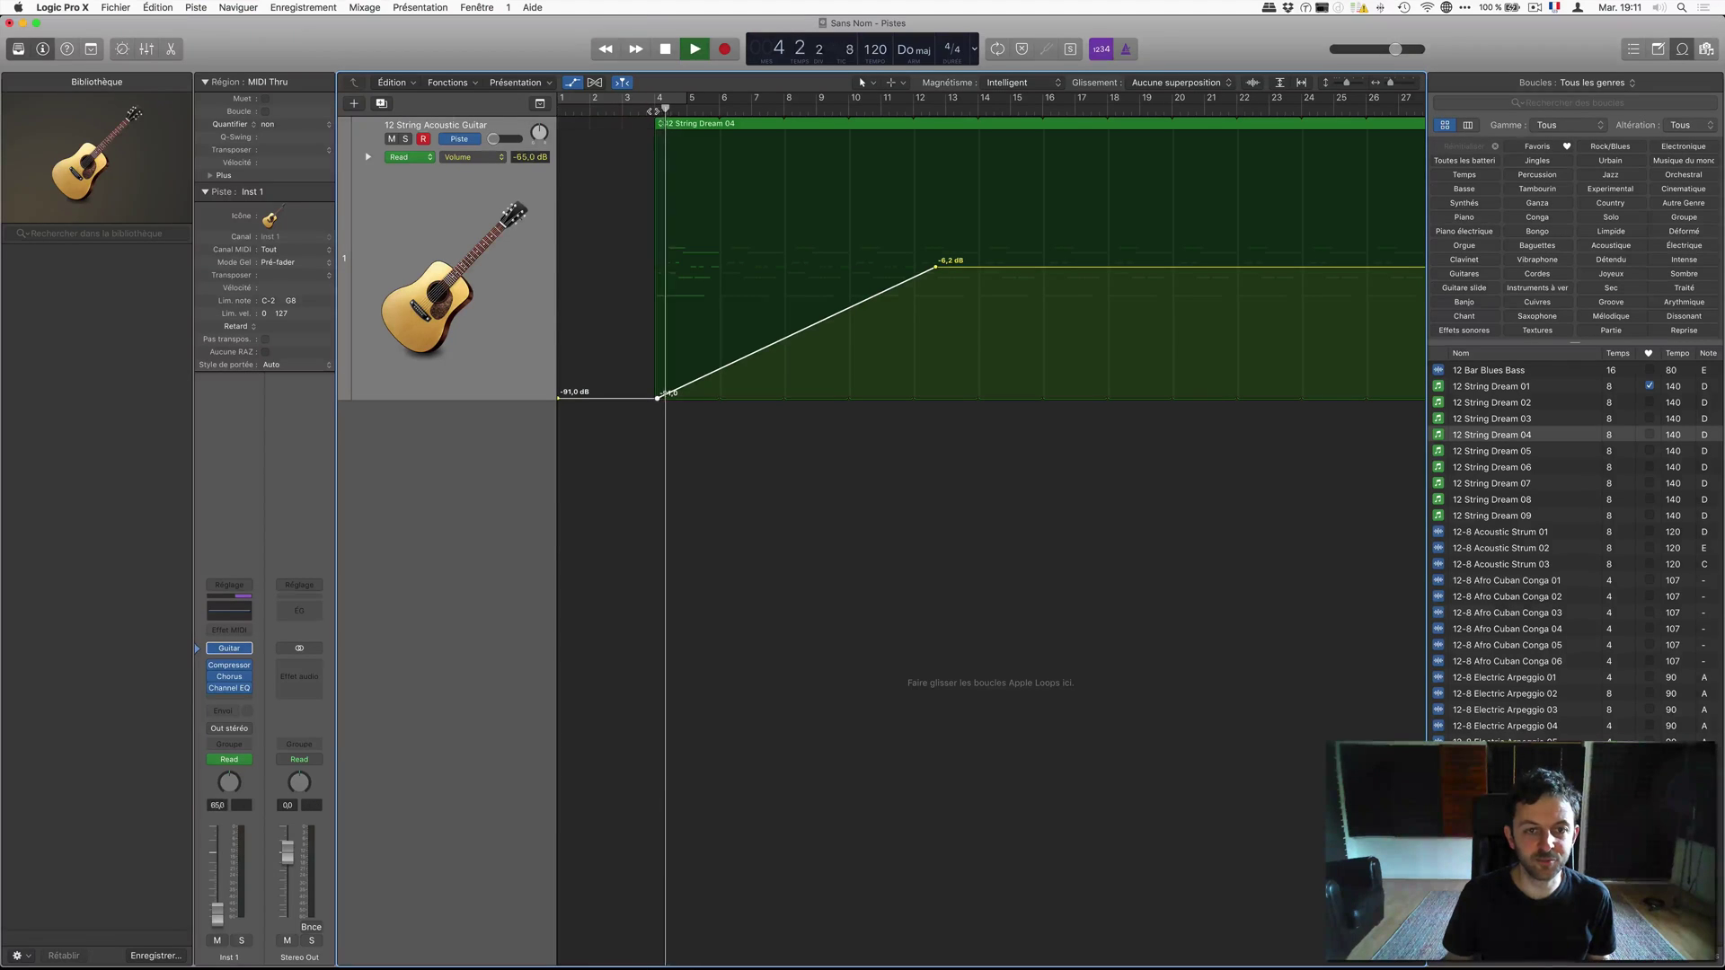
key("space")
left_click_drag(935, 267, 802, 267)
key("space")
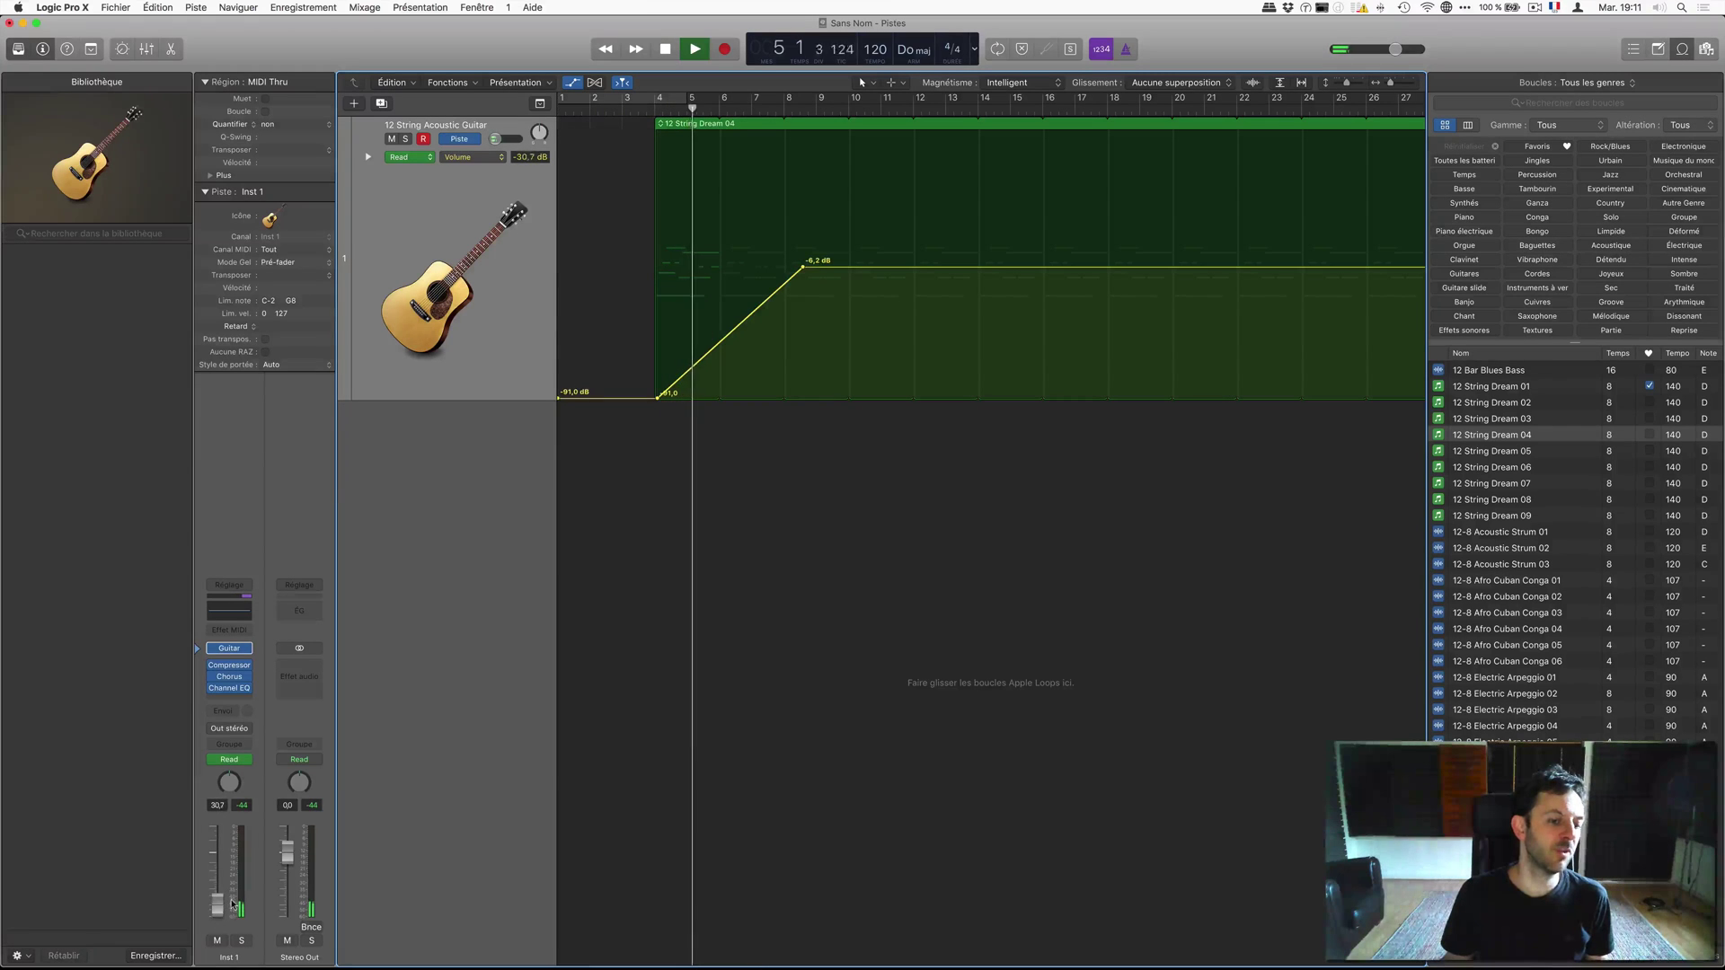
key("space")
Step: Try to override the automated guitar level at bar 7 with the channel fader, raising it to about +2 dB, and resume playback
mouse_move(743, 110)
left_mouse_down()
mouse_move(854, 109)
mouse_move(753, 110)
left_mouse_up()
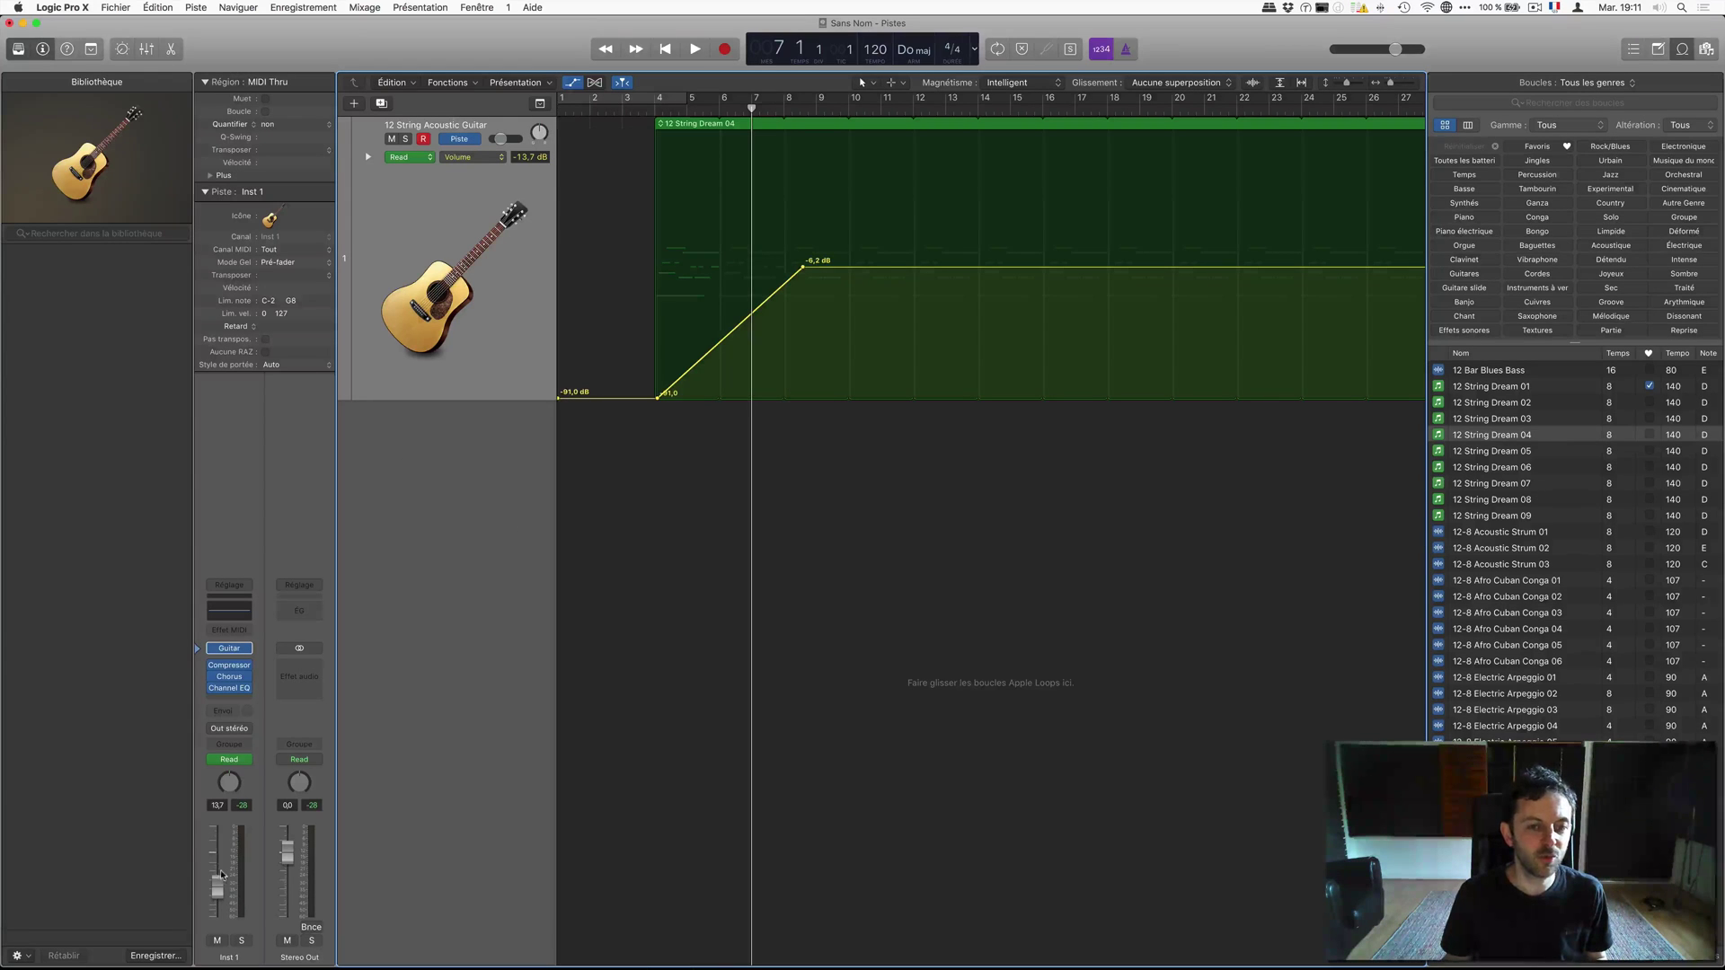
left_click_drag(222, 874, 222, 831)
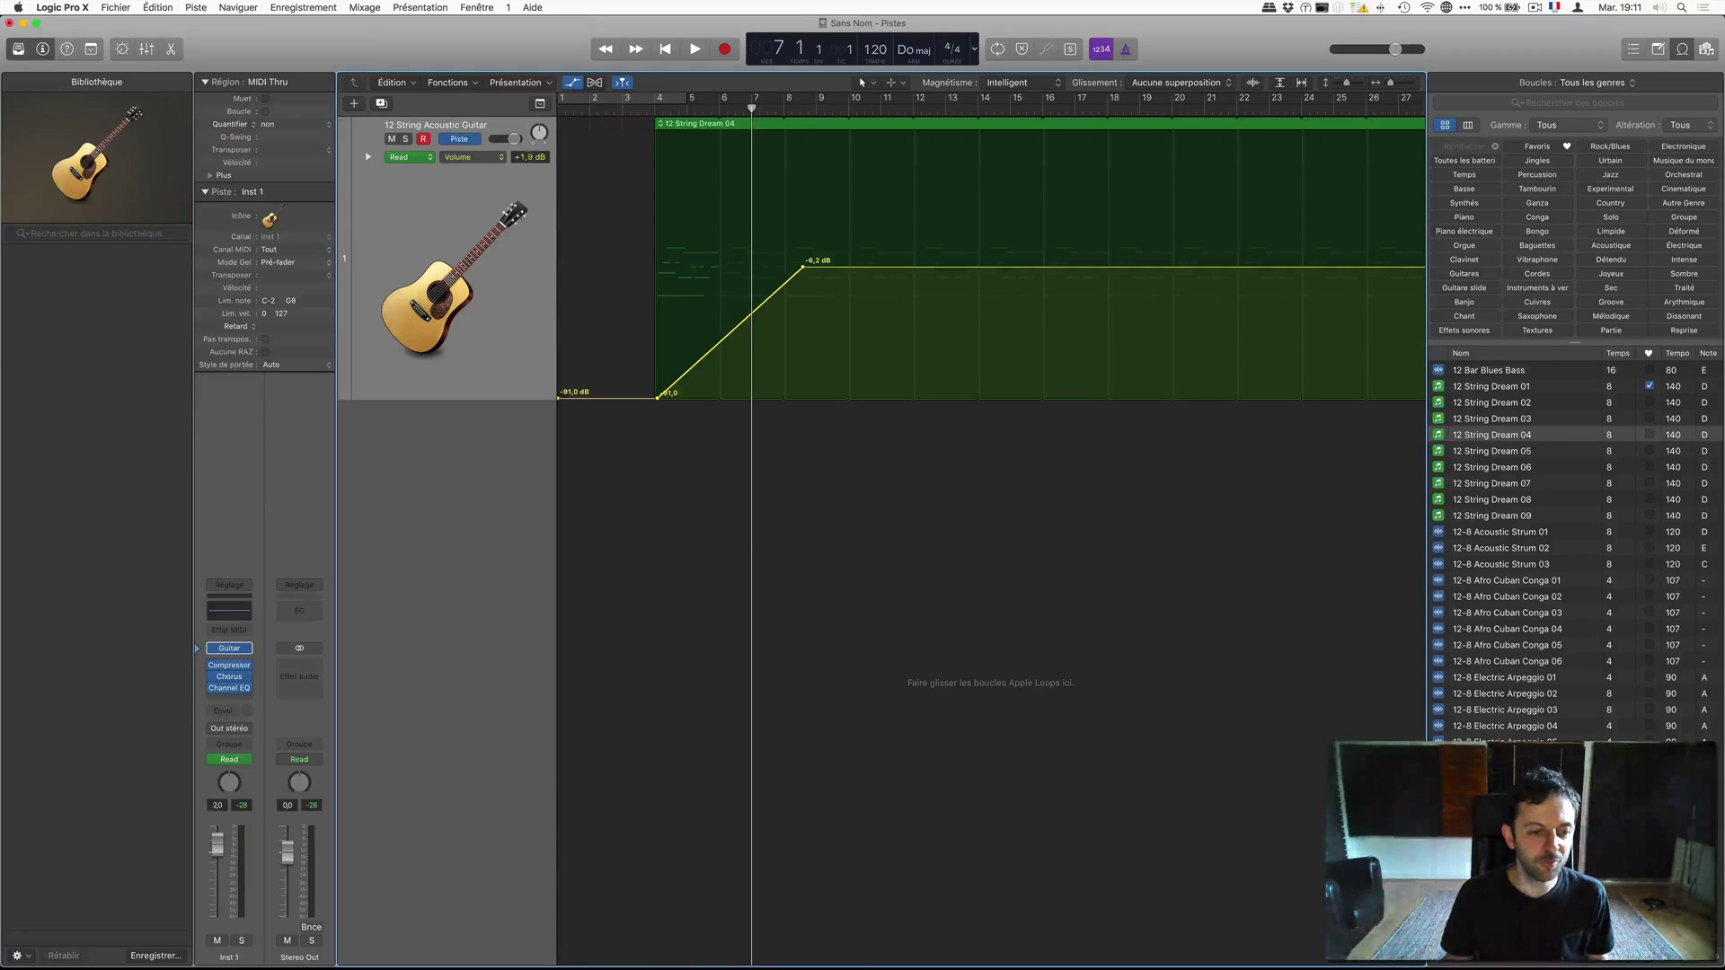
left_click_drag(224, 849, 223, 878)
key("space")
key("space")
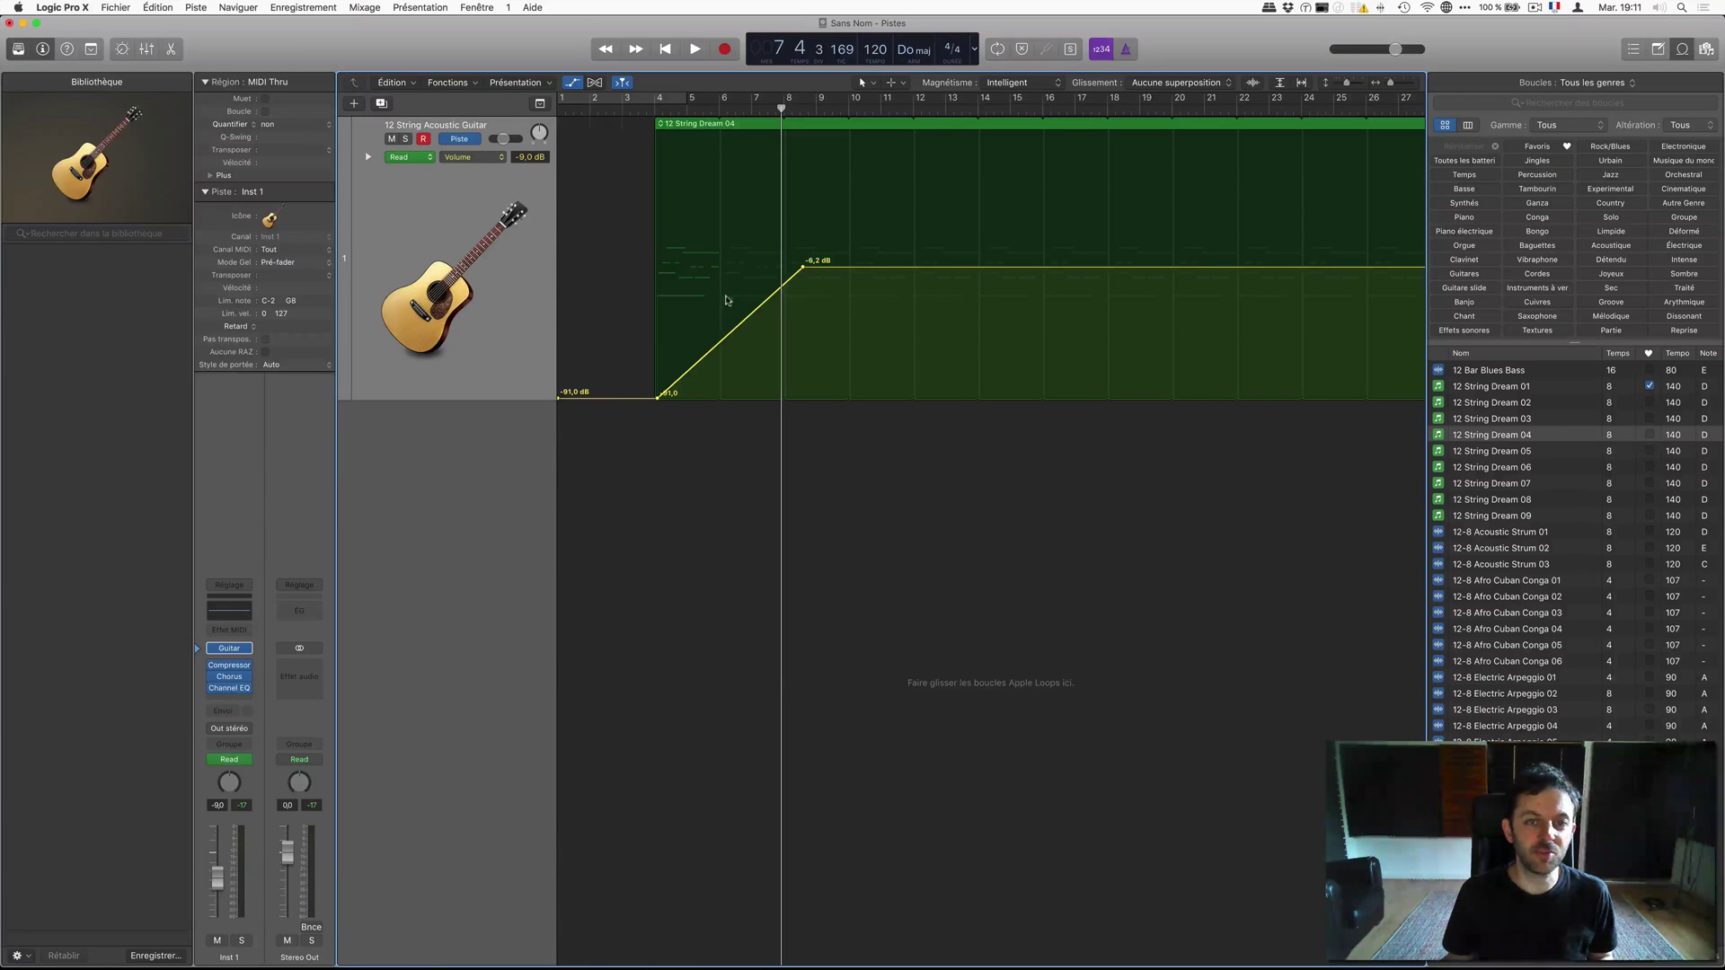
Step: Toggle the automation view and lower the entire volume automation curve so its plateau sits at -7.8 dB
key("a")
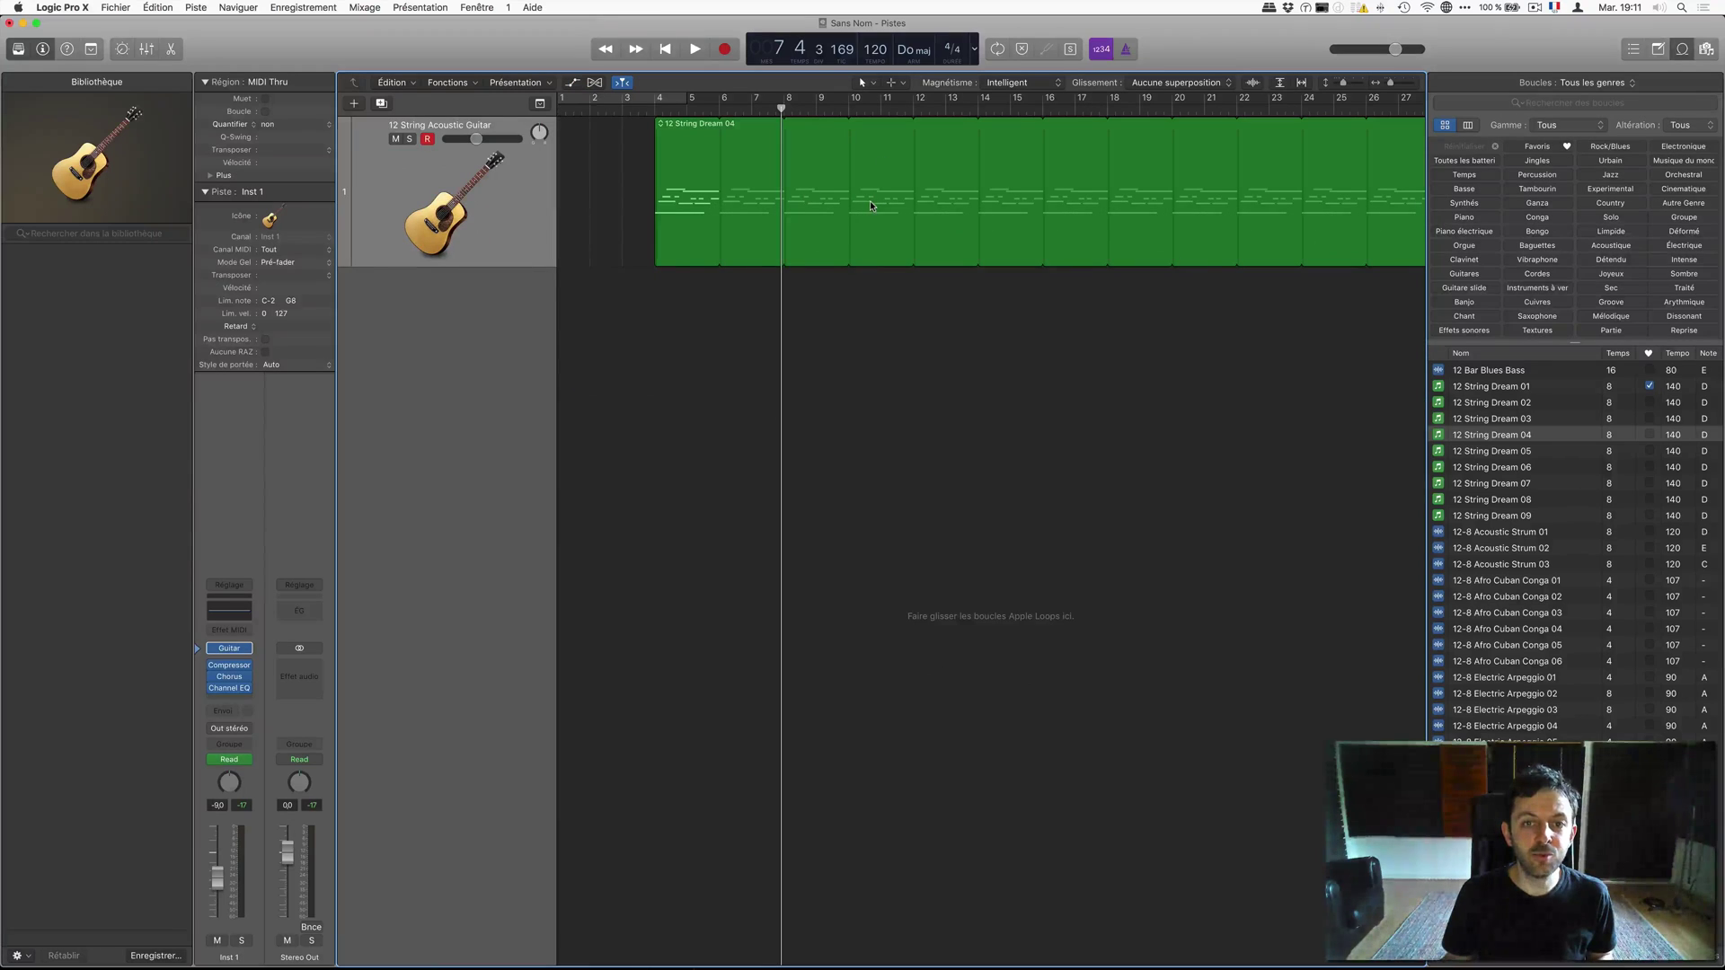
key("a")
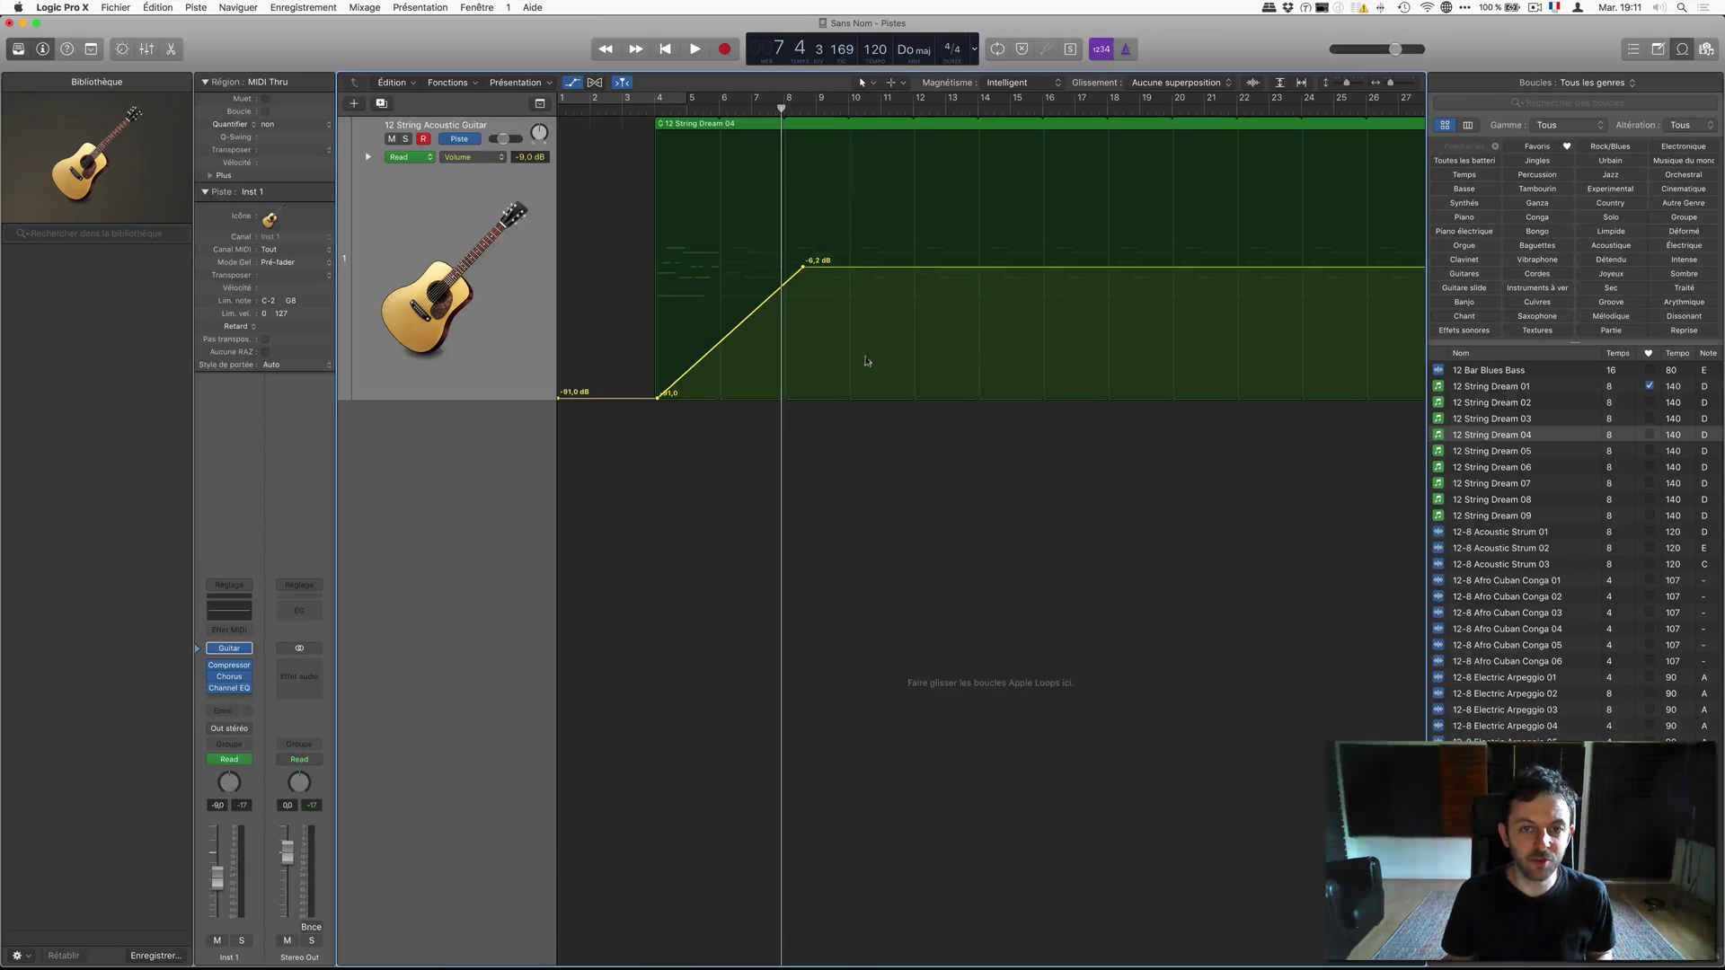
mouse_move(530, 159)
left_mouse_down()
mouse_move(532, 273)
mouse_move(531, 152)
mouse_move(529, 269)
mouse_move(510, 135)
mouse_move(516, 168)
left_mouse_up()
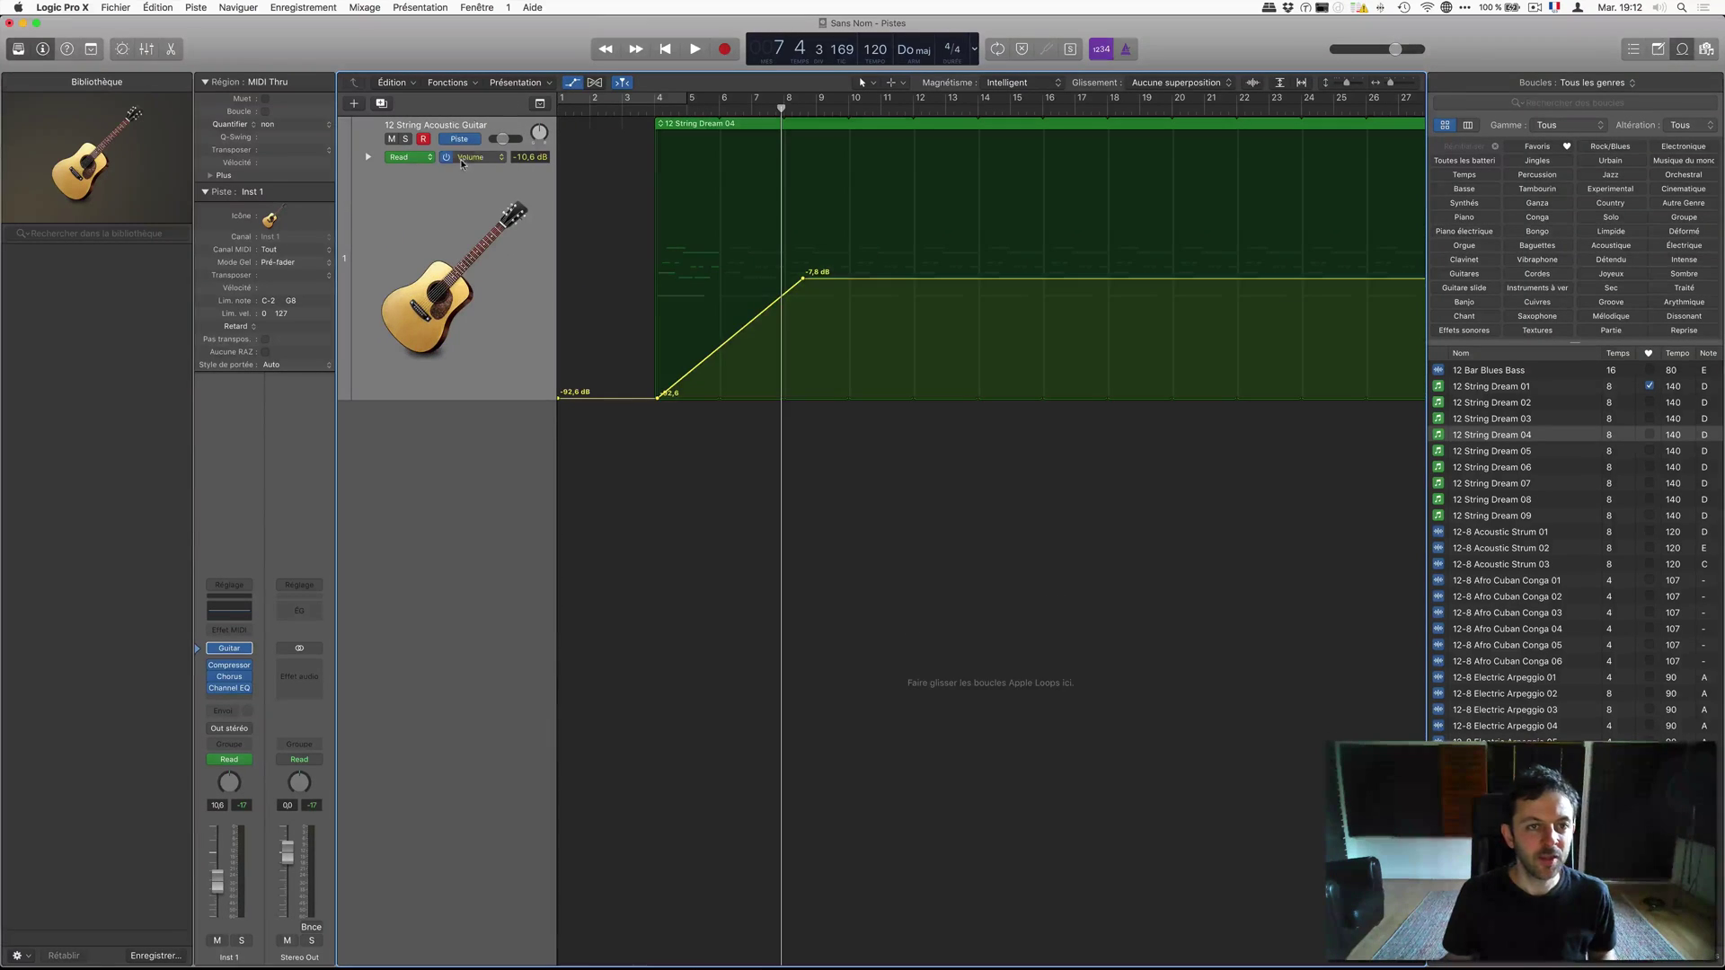
left_click(473, 160)
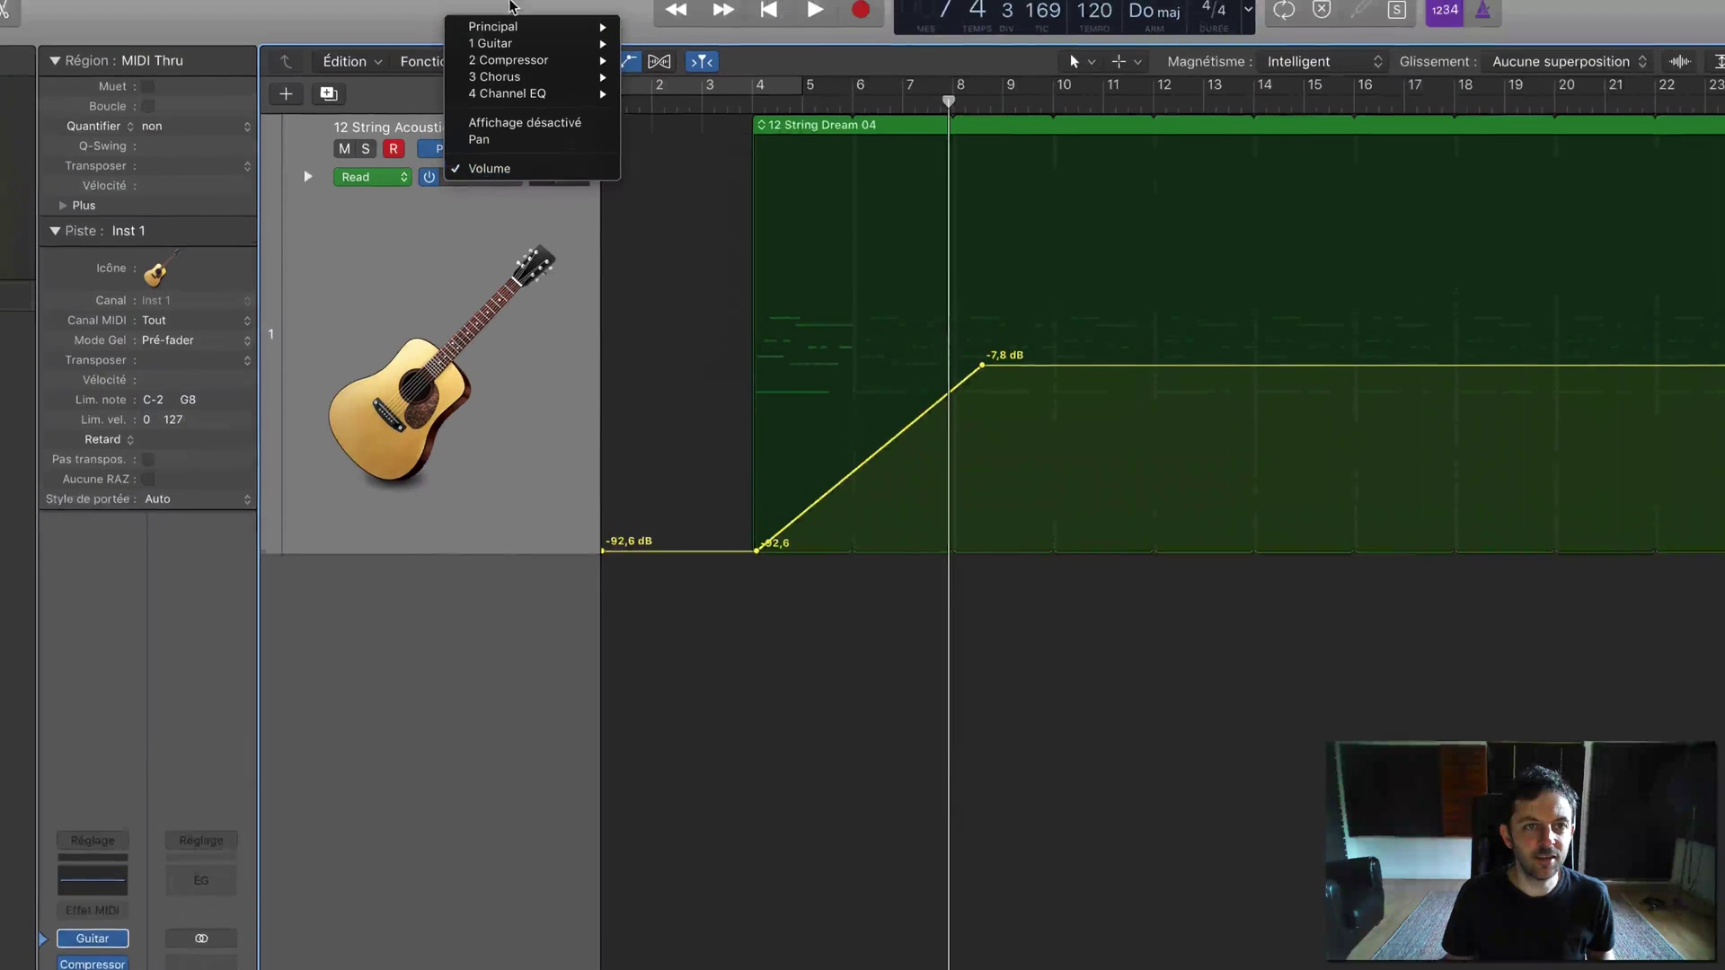
mouse_move(542, 31)
mouse_move(684, 32)
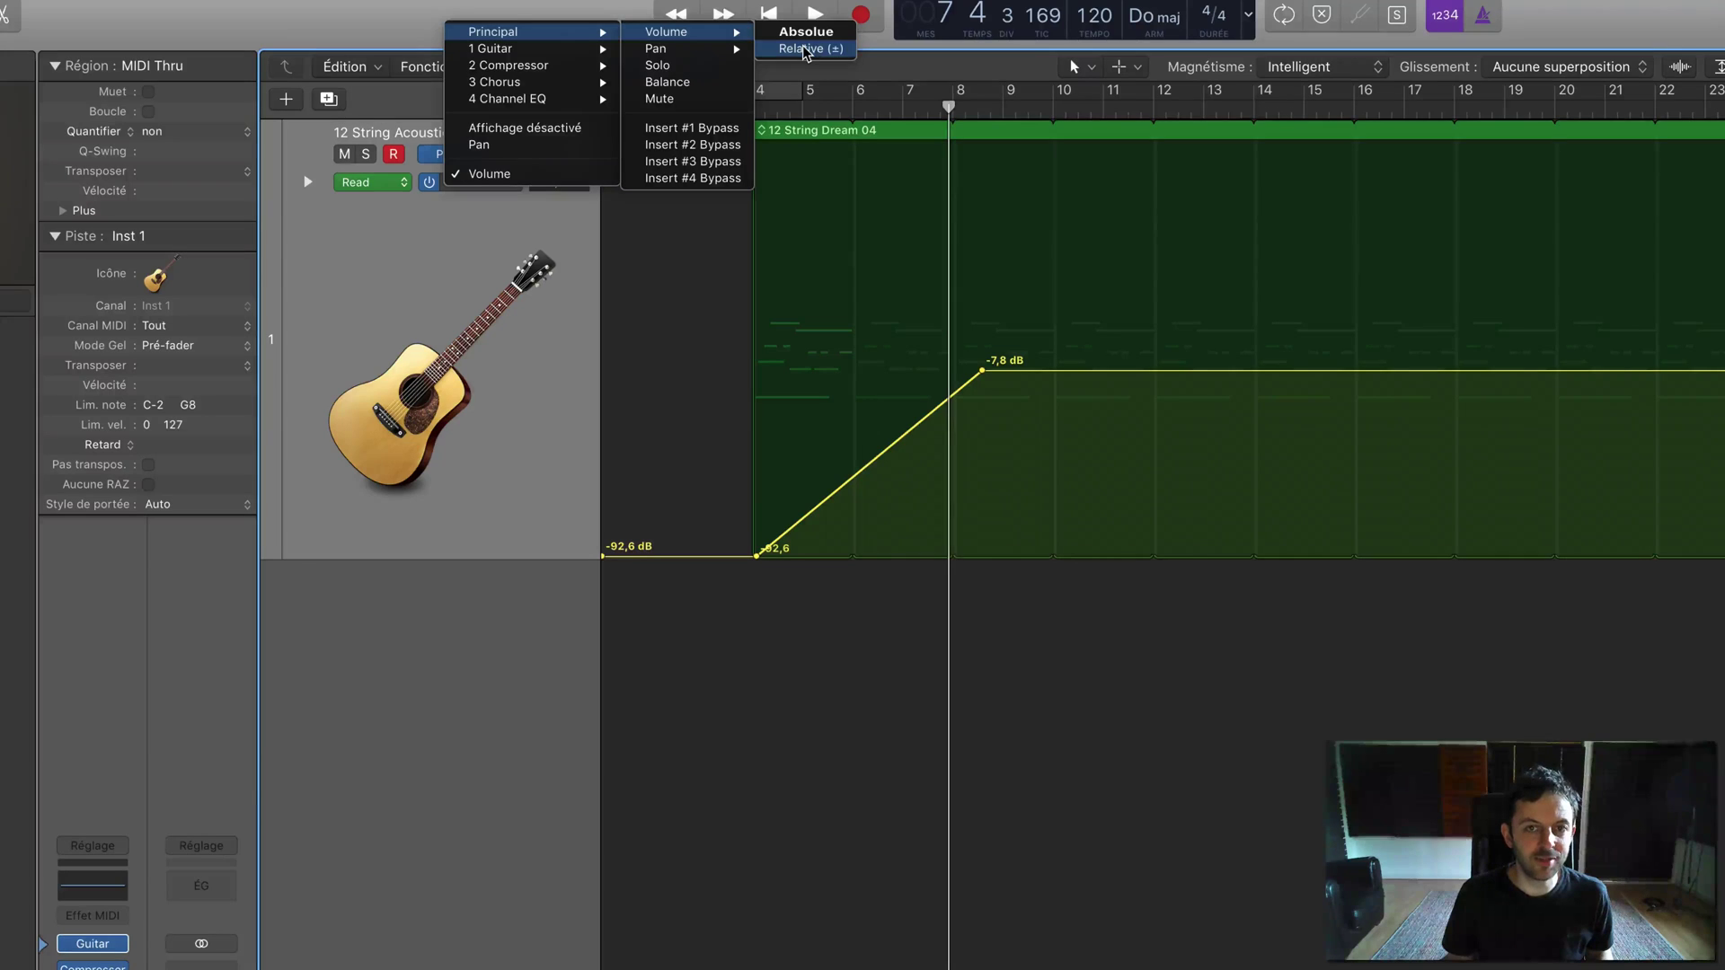
left_click(662, 339)
left_click(456, 273)
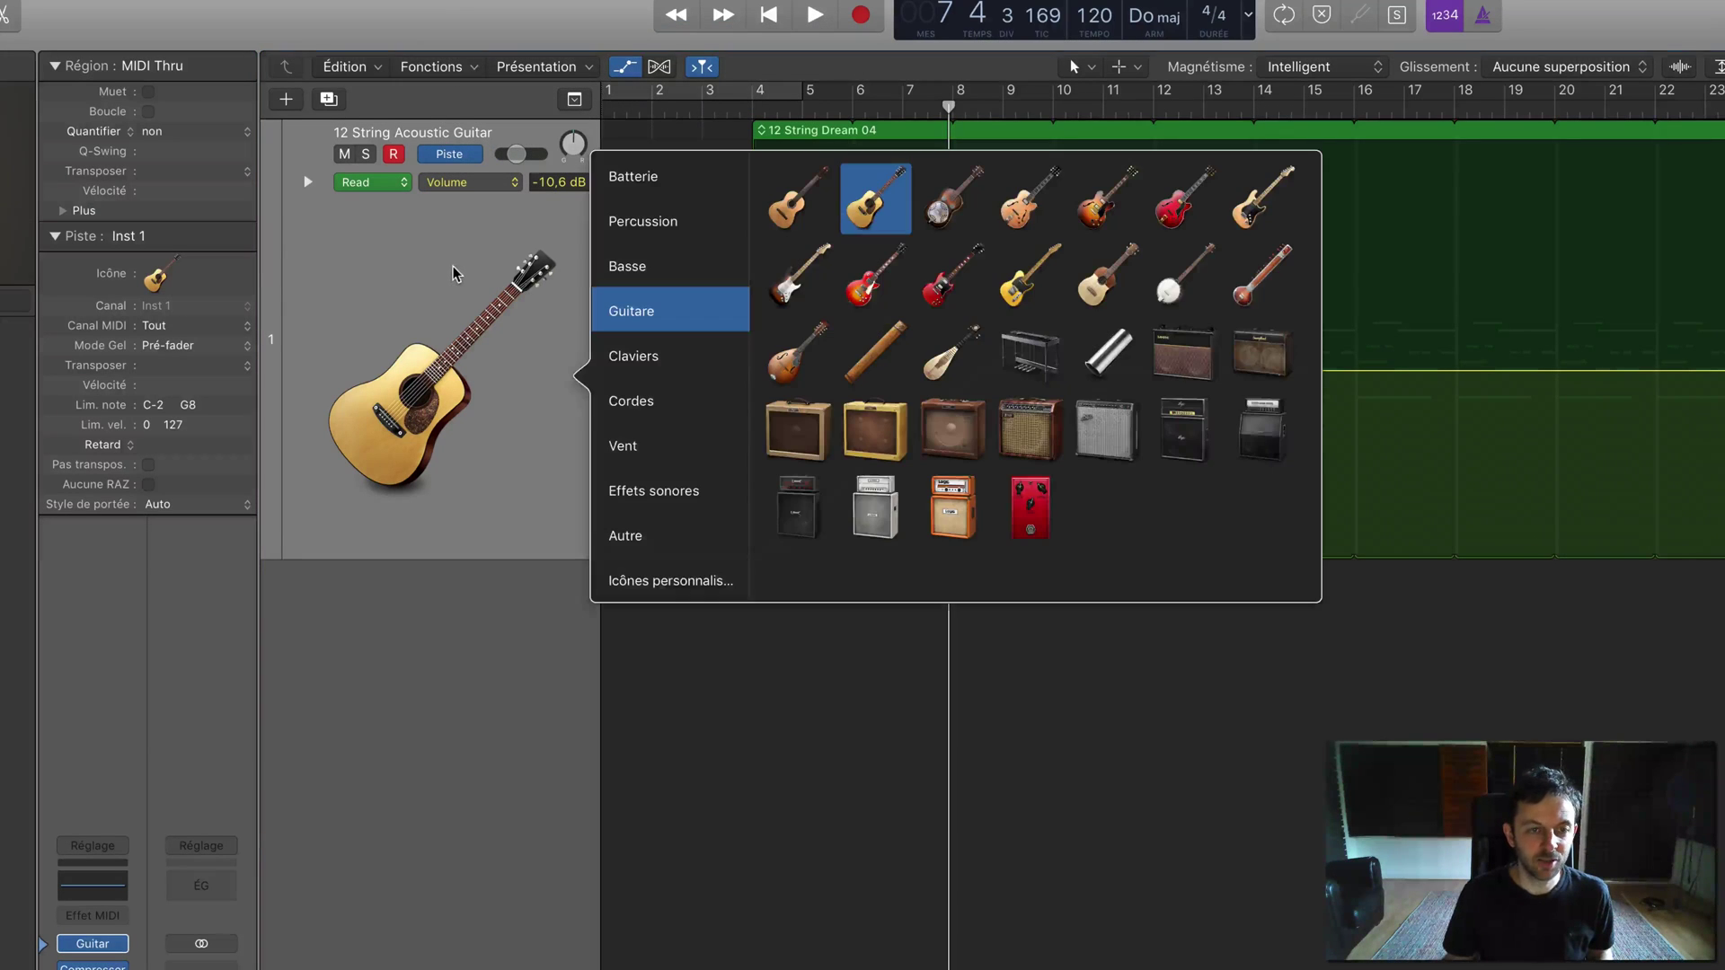
left_click(529, 392)
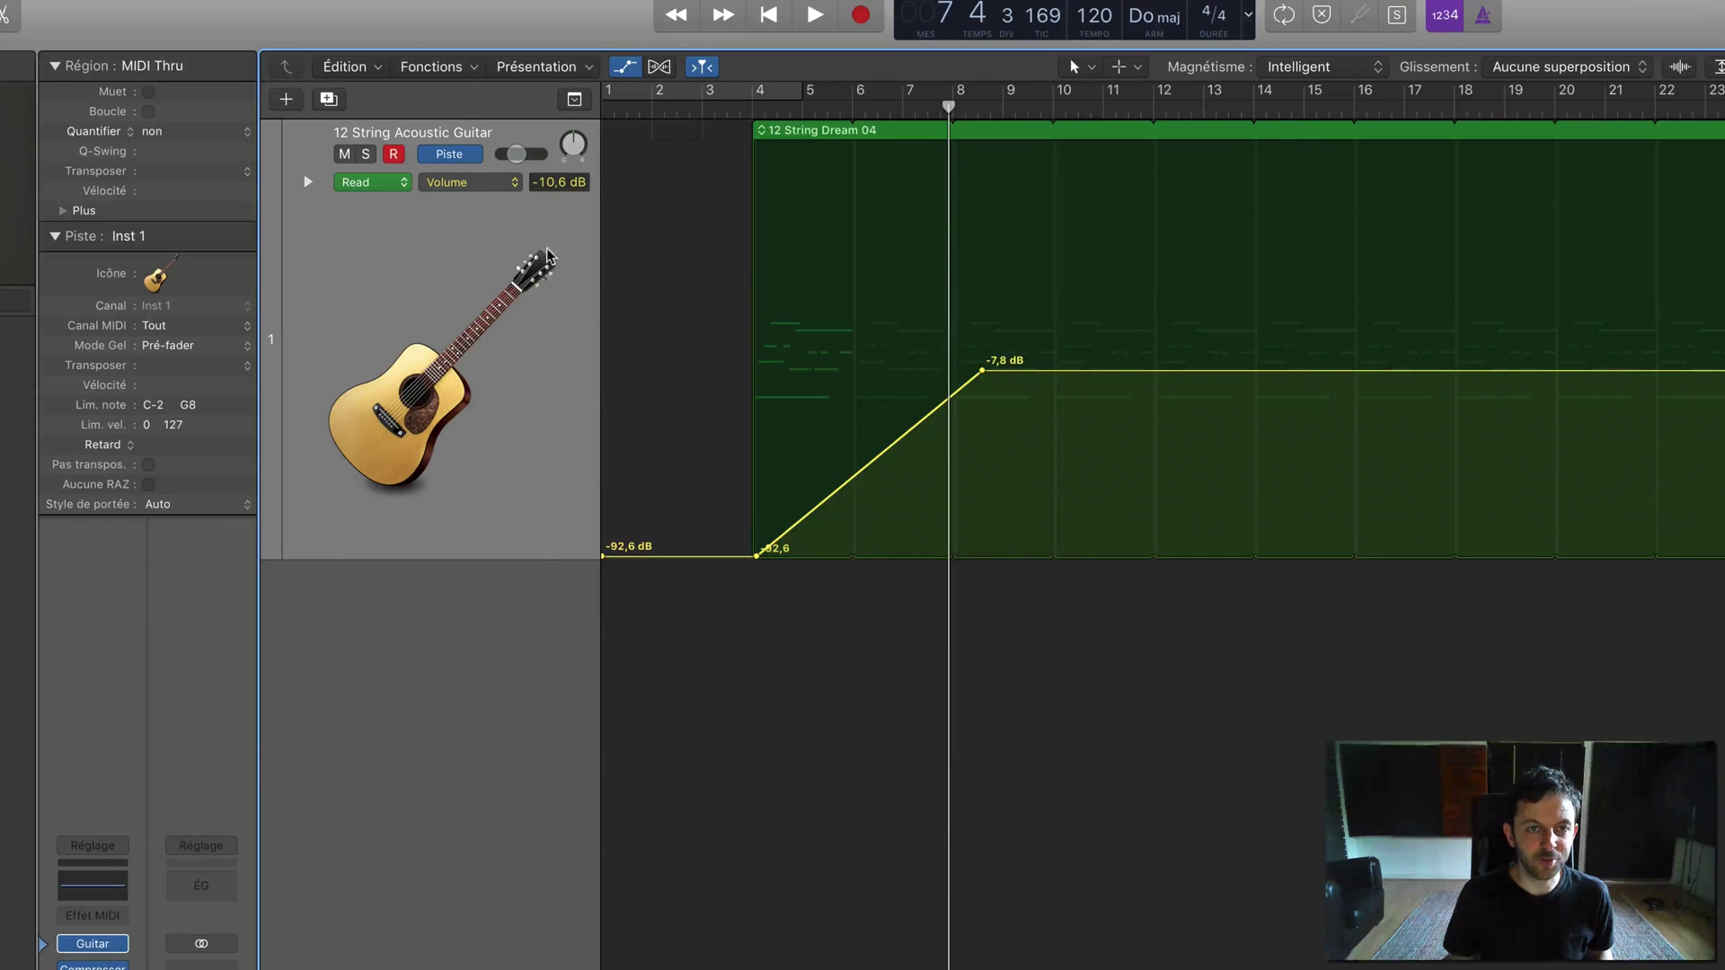
Step: Delete the guitar track's absolute volume automation and switch its automation parameter to relative (±) volume
right_click(551, 232)
left_click(635, 492)
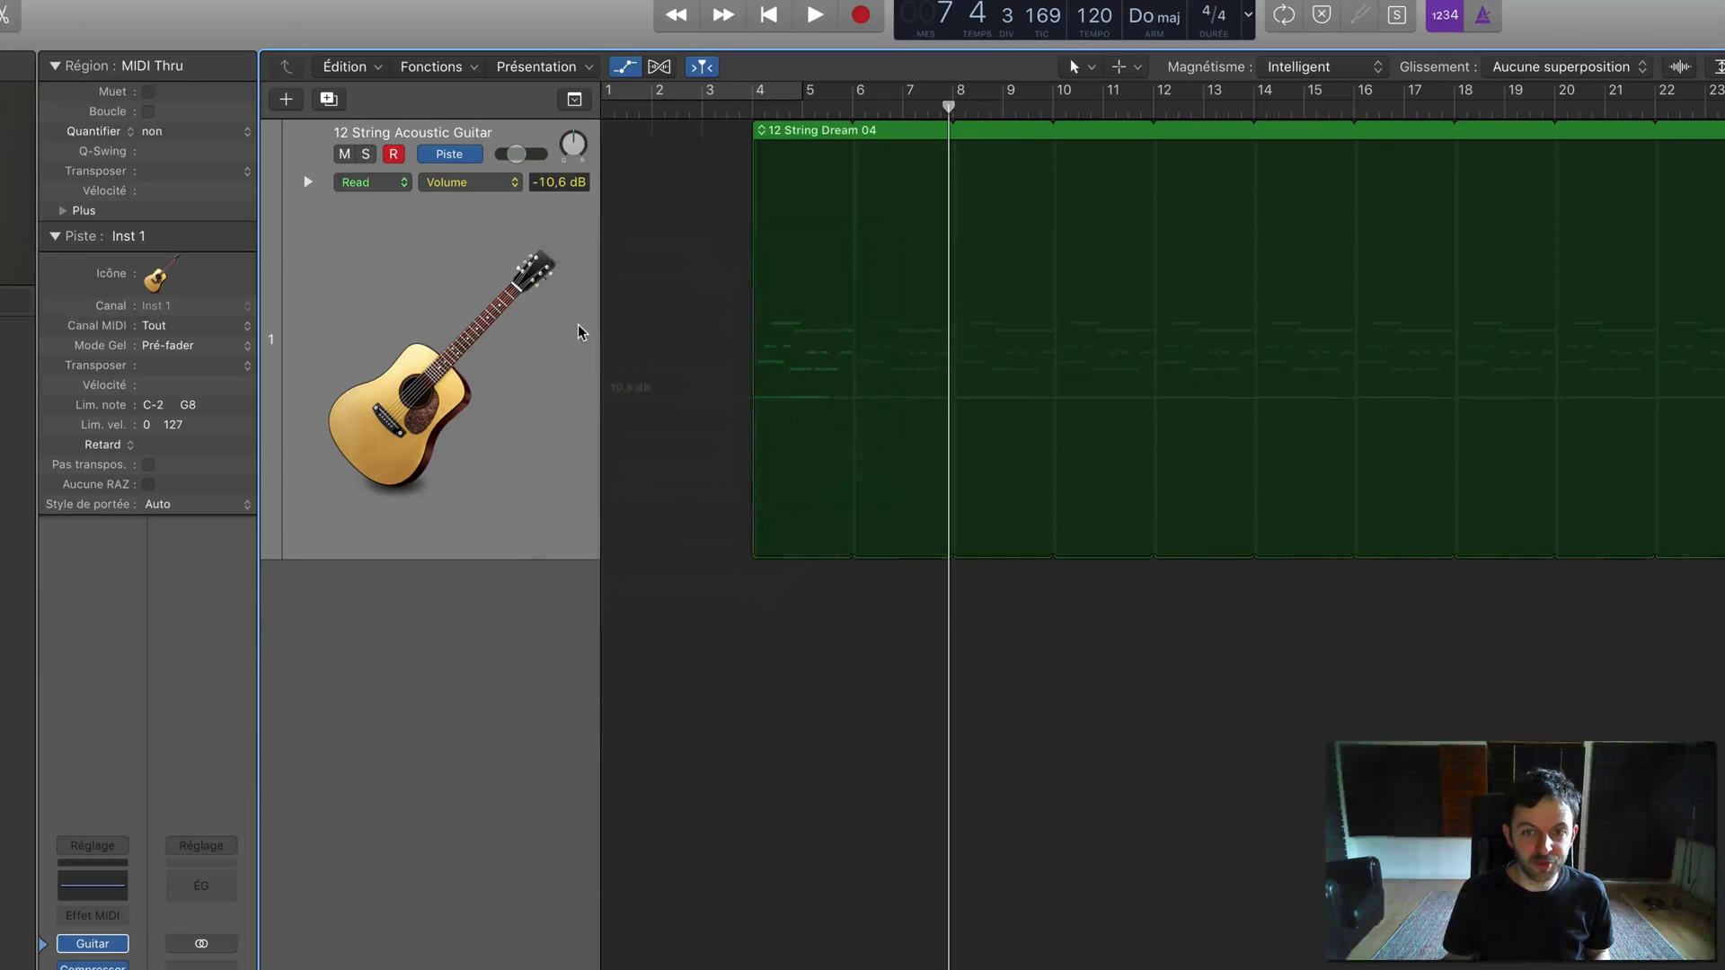
left_click(480, 185)
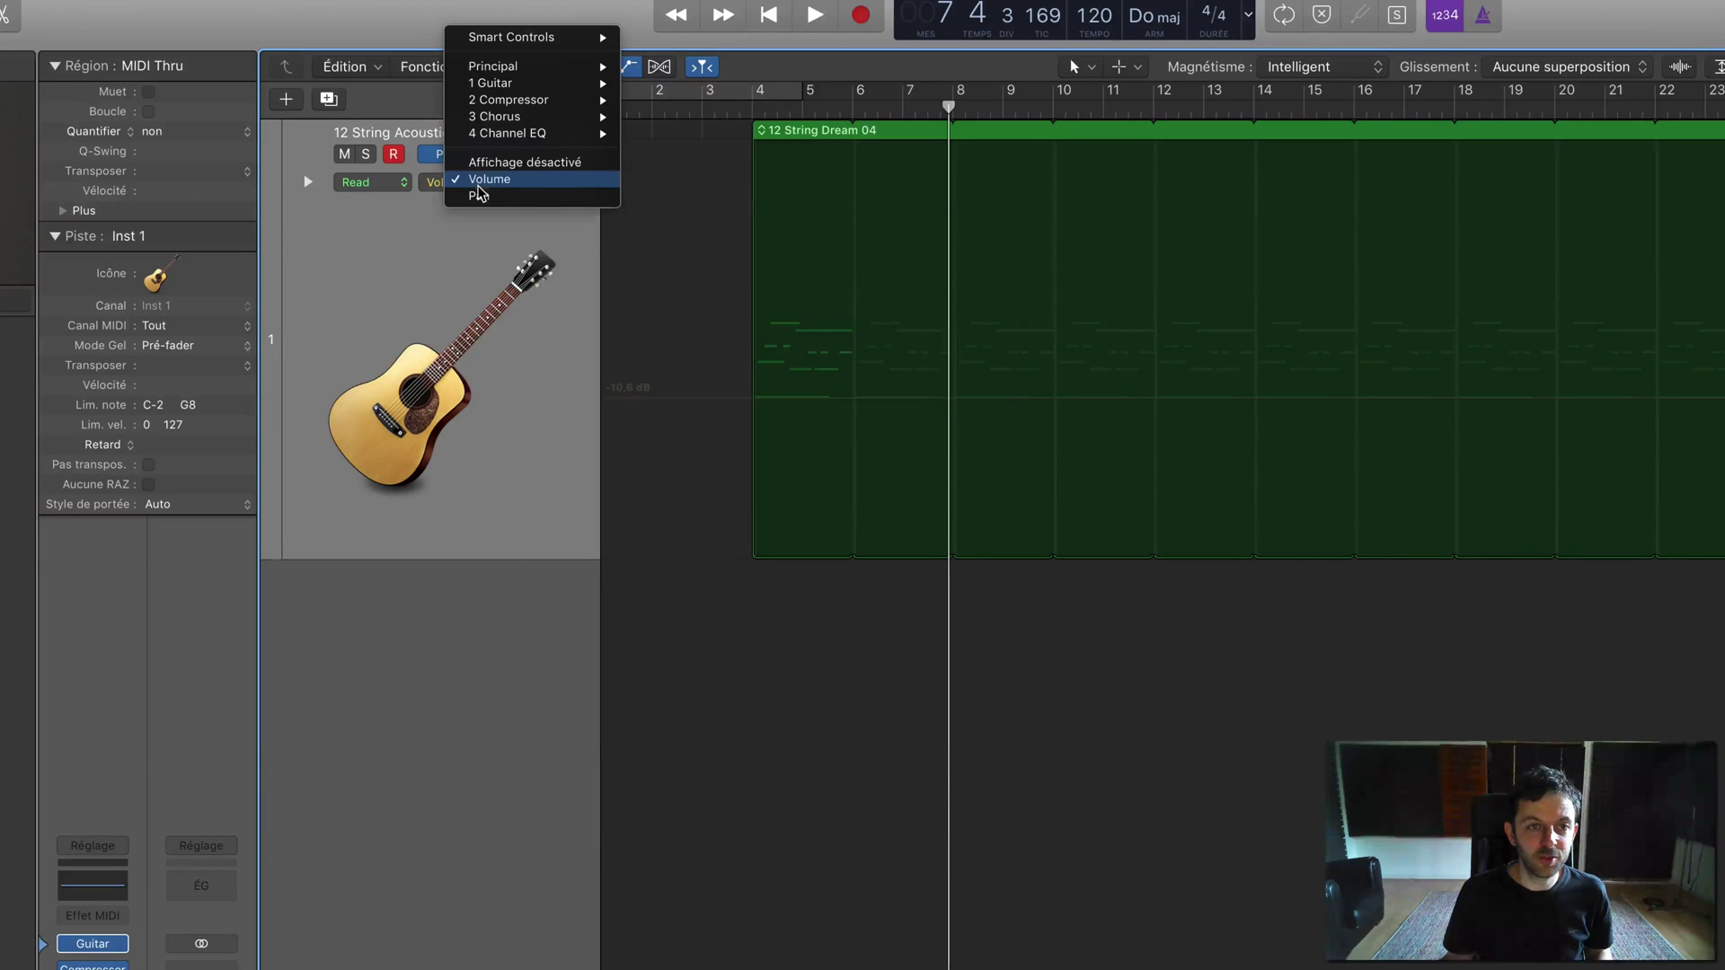
mouse_move(566, 72)
mouse_move(665, 71)
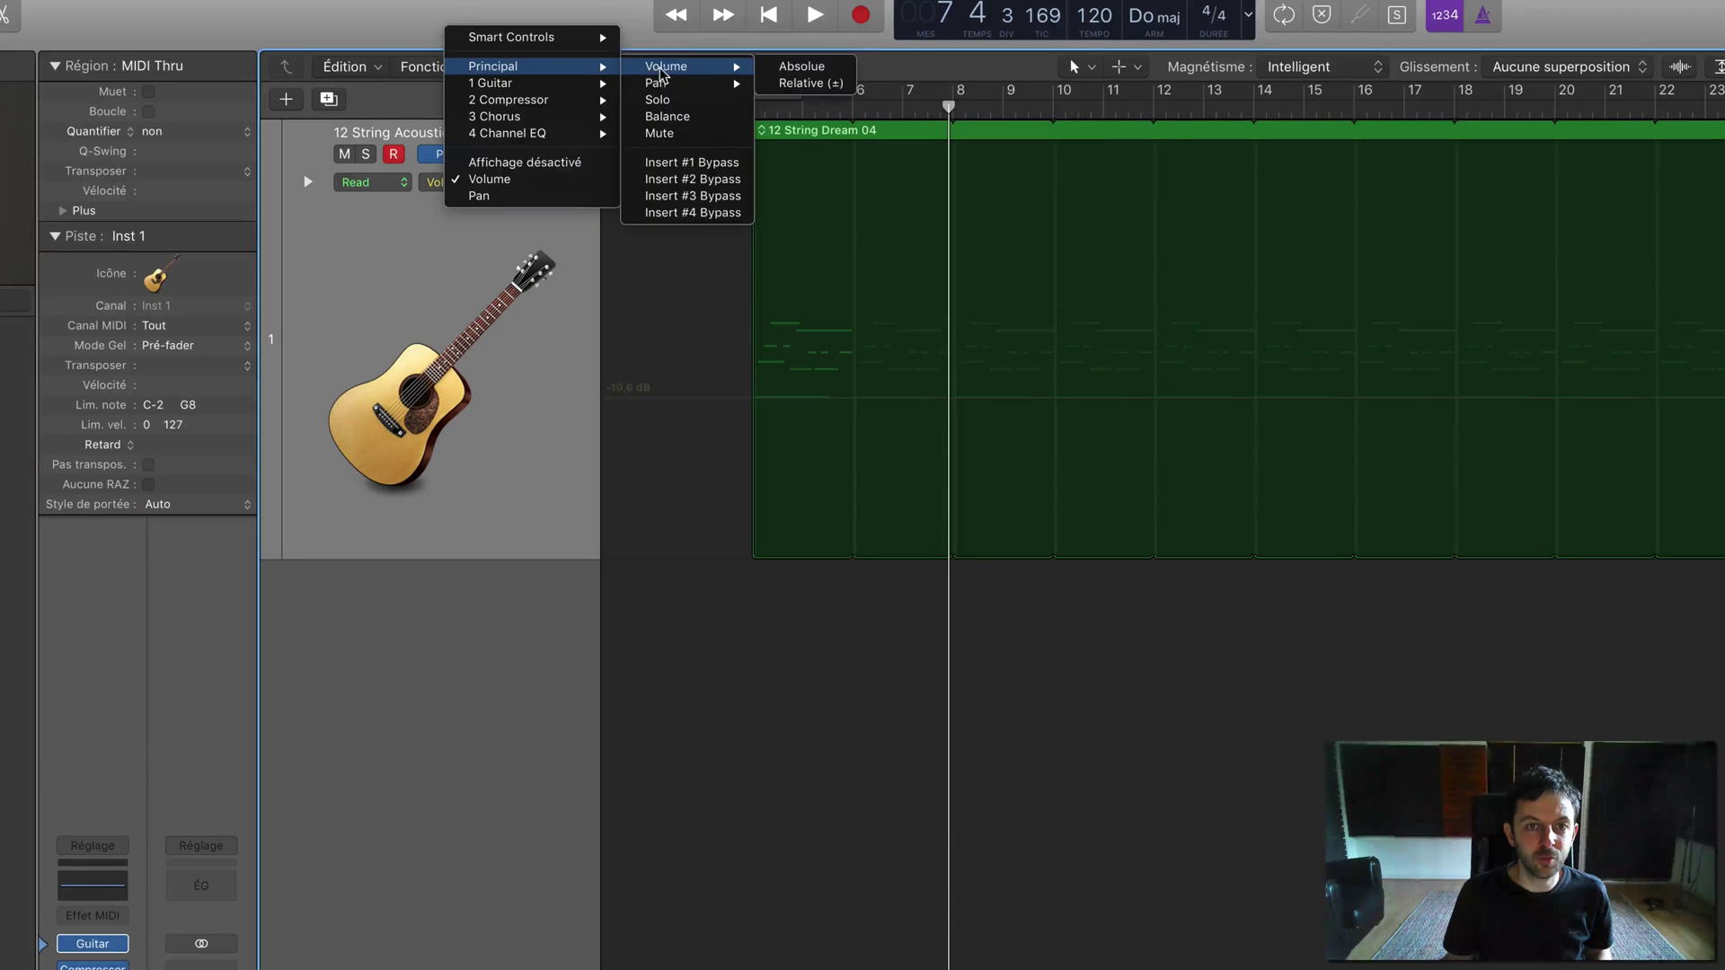
left_click(780, 84)
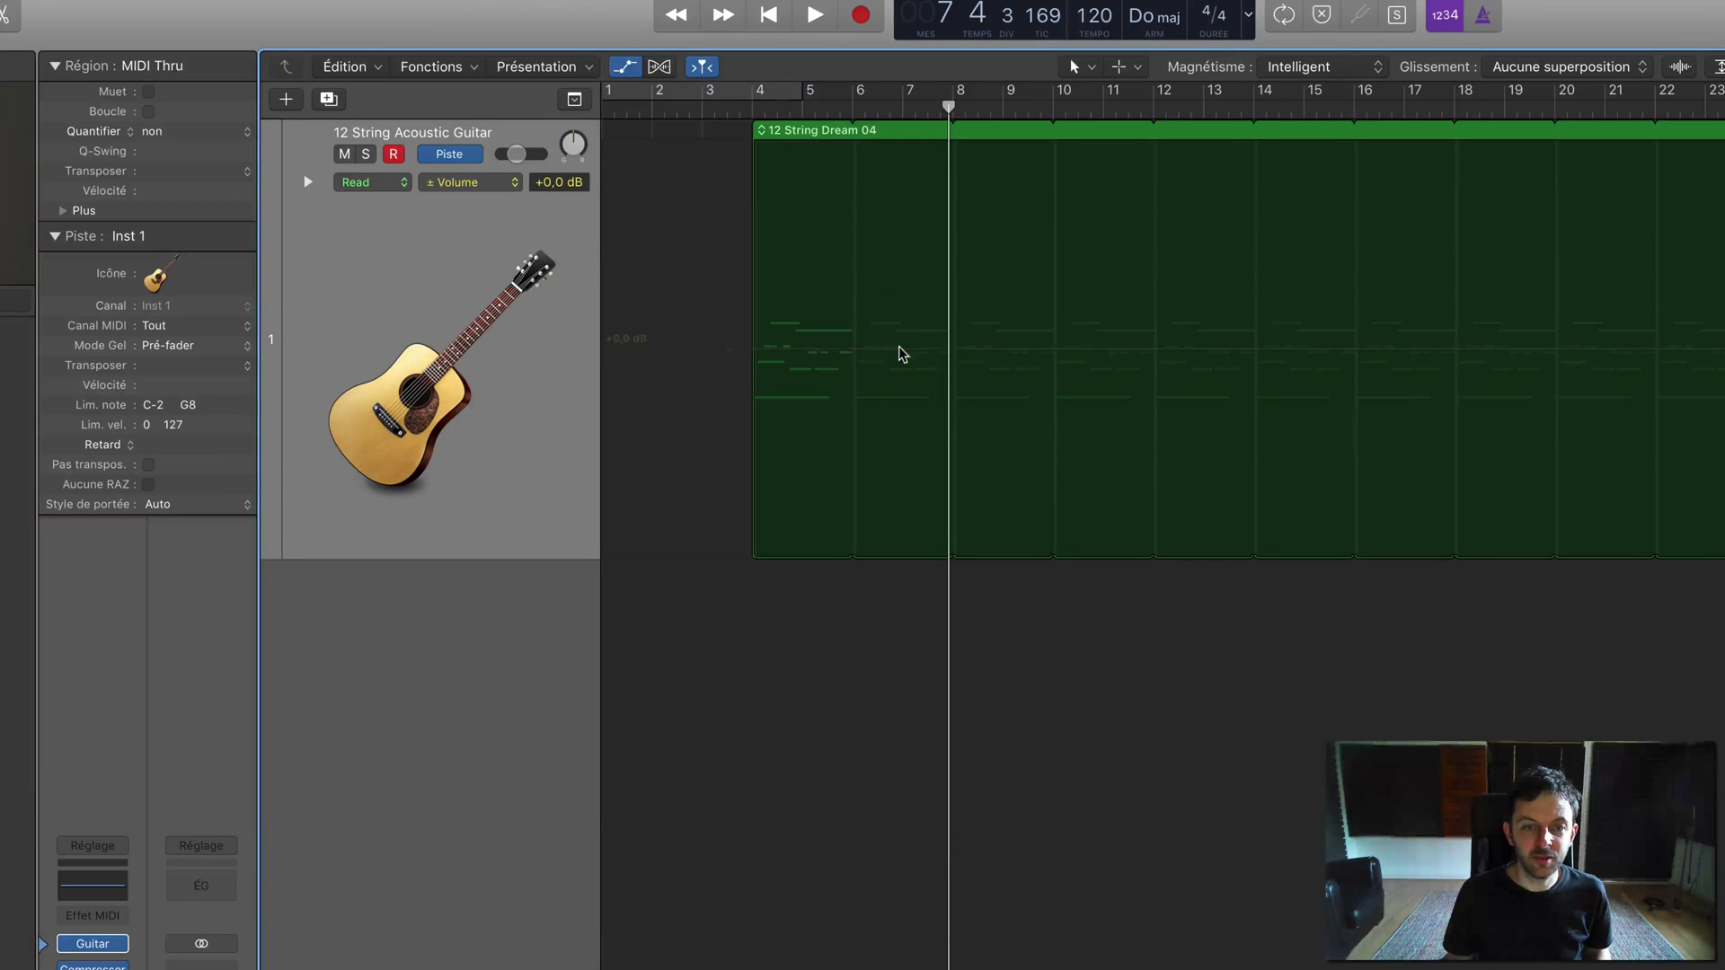
Step: Draw a relative volume fade-in rising from -24 dB at bar 4 to about 0 dB near bar 11.5
left_click(1135, 356)
left_click(1136, 350)
left_click(759, 349)
left_click_drag(759, 349, 759, 557)
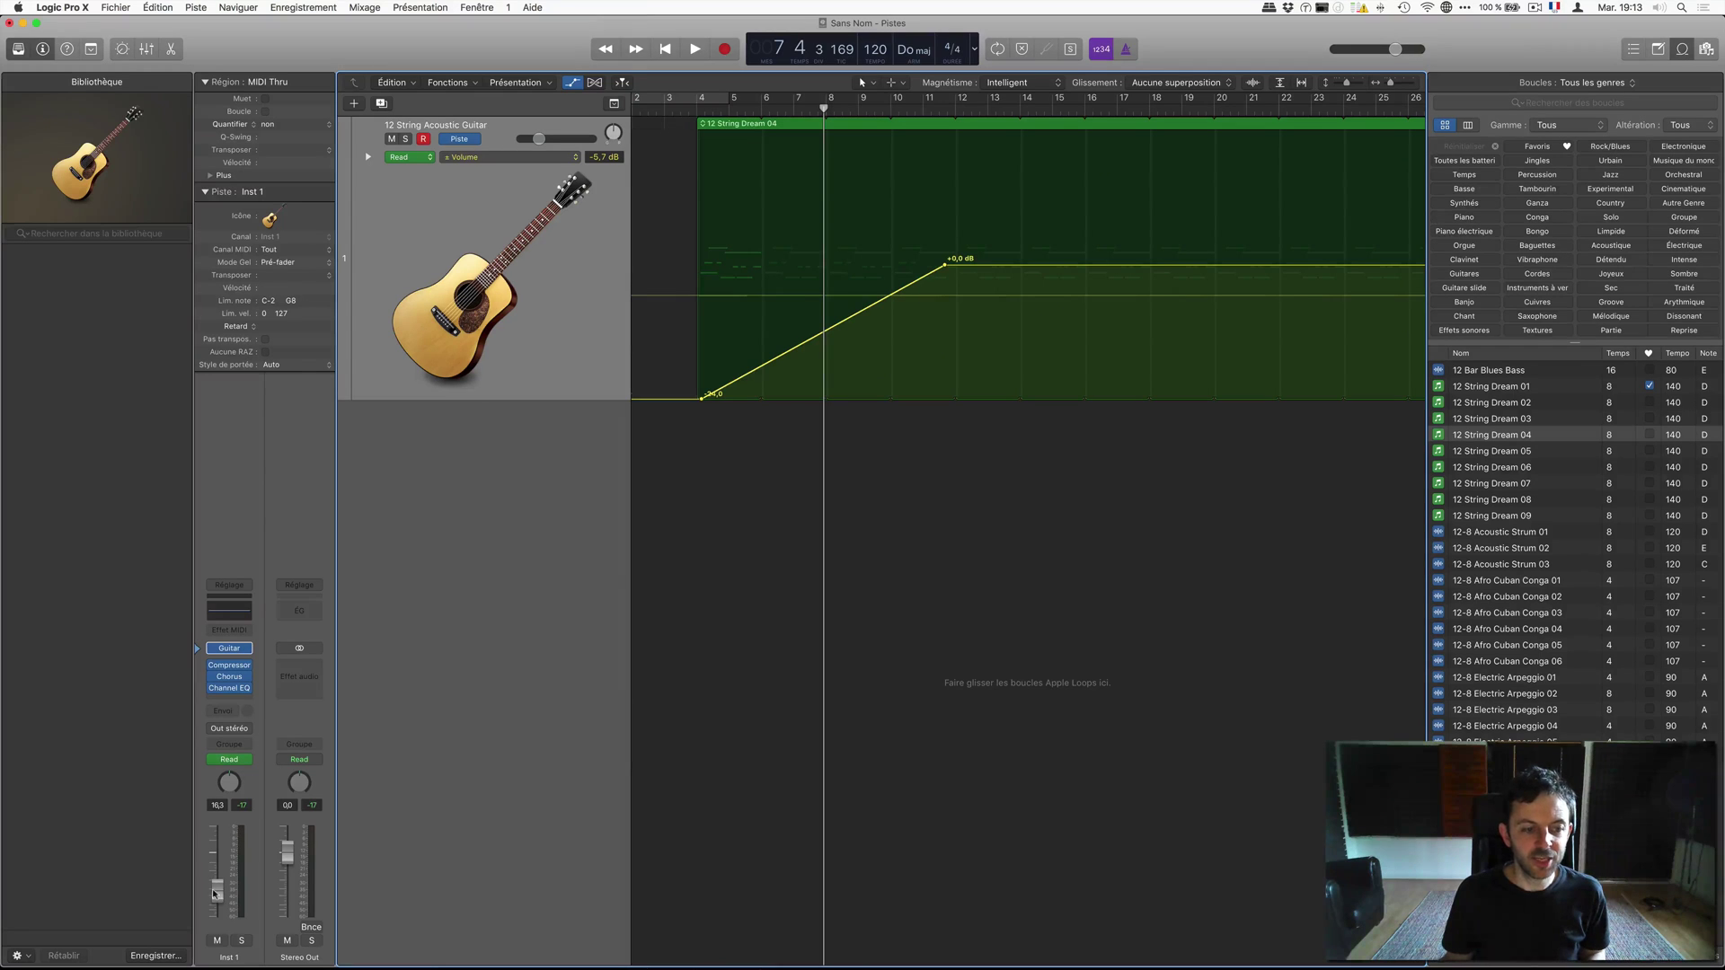
Step: Raise the guitar's channel fader during playback of the relative automation, and lower it to about -20 dB
mouse_move(217, 888)
left_mouse_down()
mouse_move(217, 864)
mouse_move(217, 904)
mouse_move(217, 865)
left_mouse_up()
key("space")
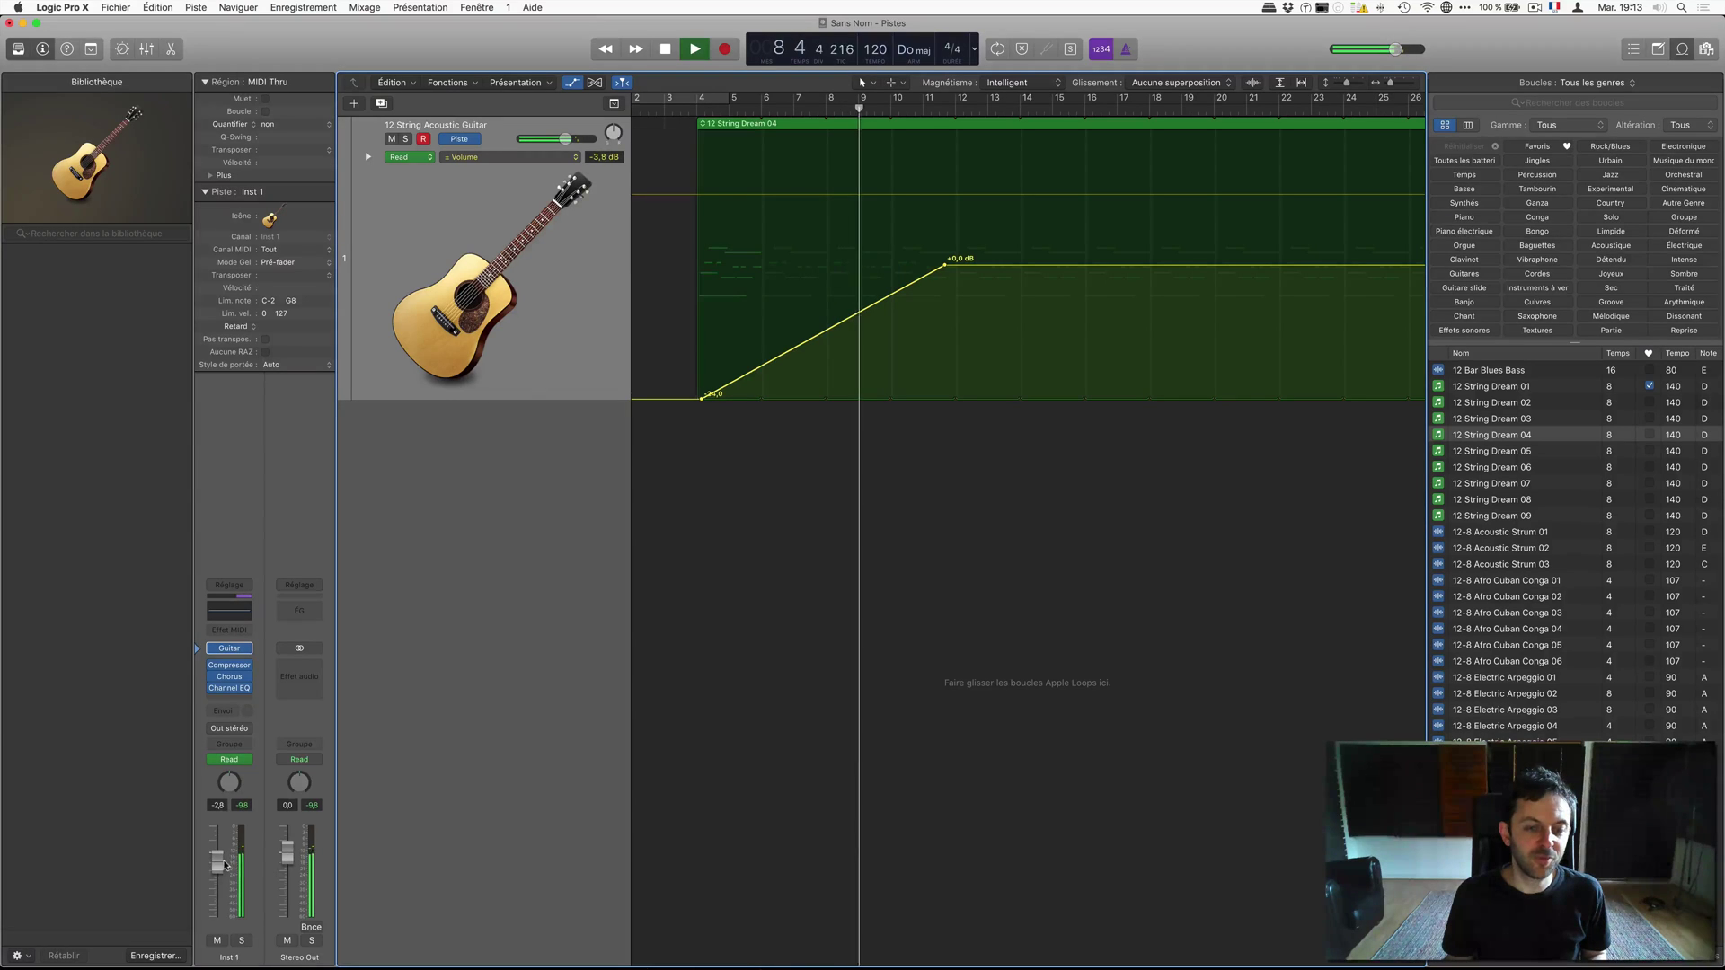
key("space")
left_click_drag(225, 862, 225, 899)
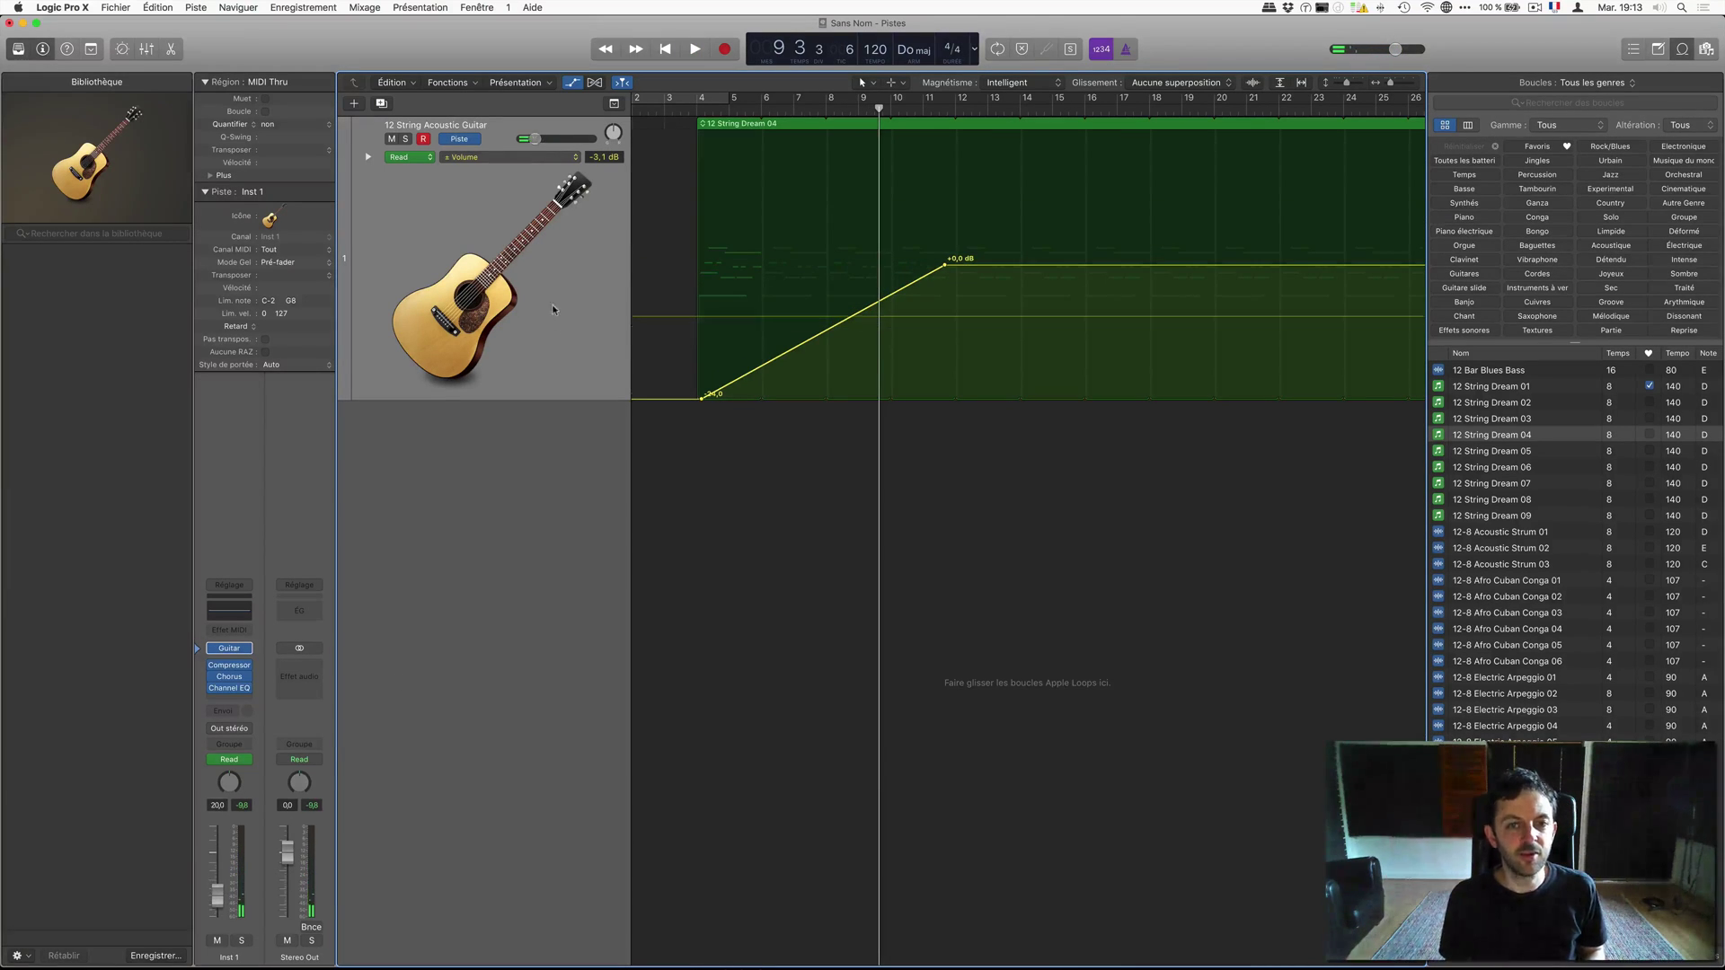
Step: Raise the guitar's fader at bar 4, play the relative fade-in from there, skip to bar 8 and stop
left_click_drag(722, 109, 698, 118)
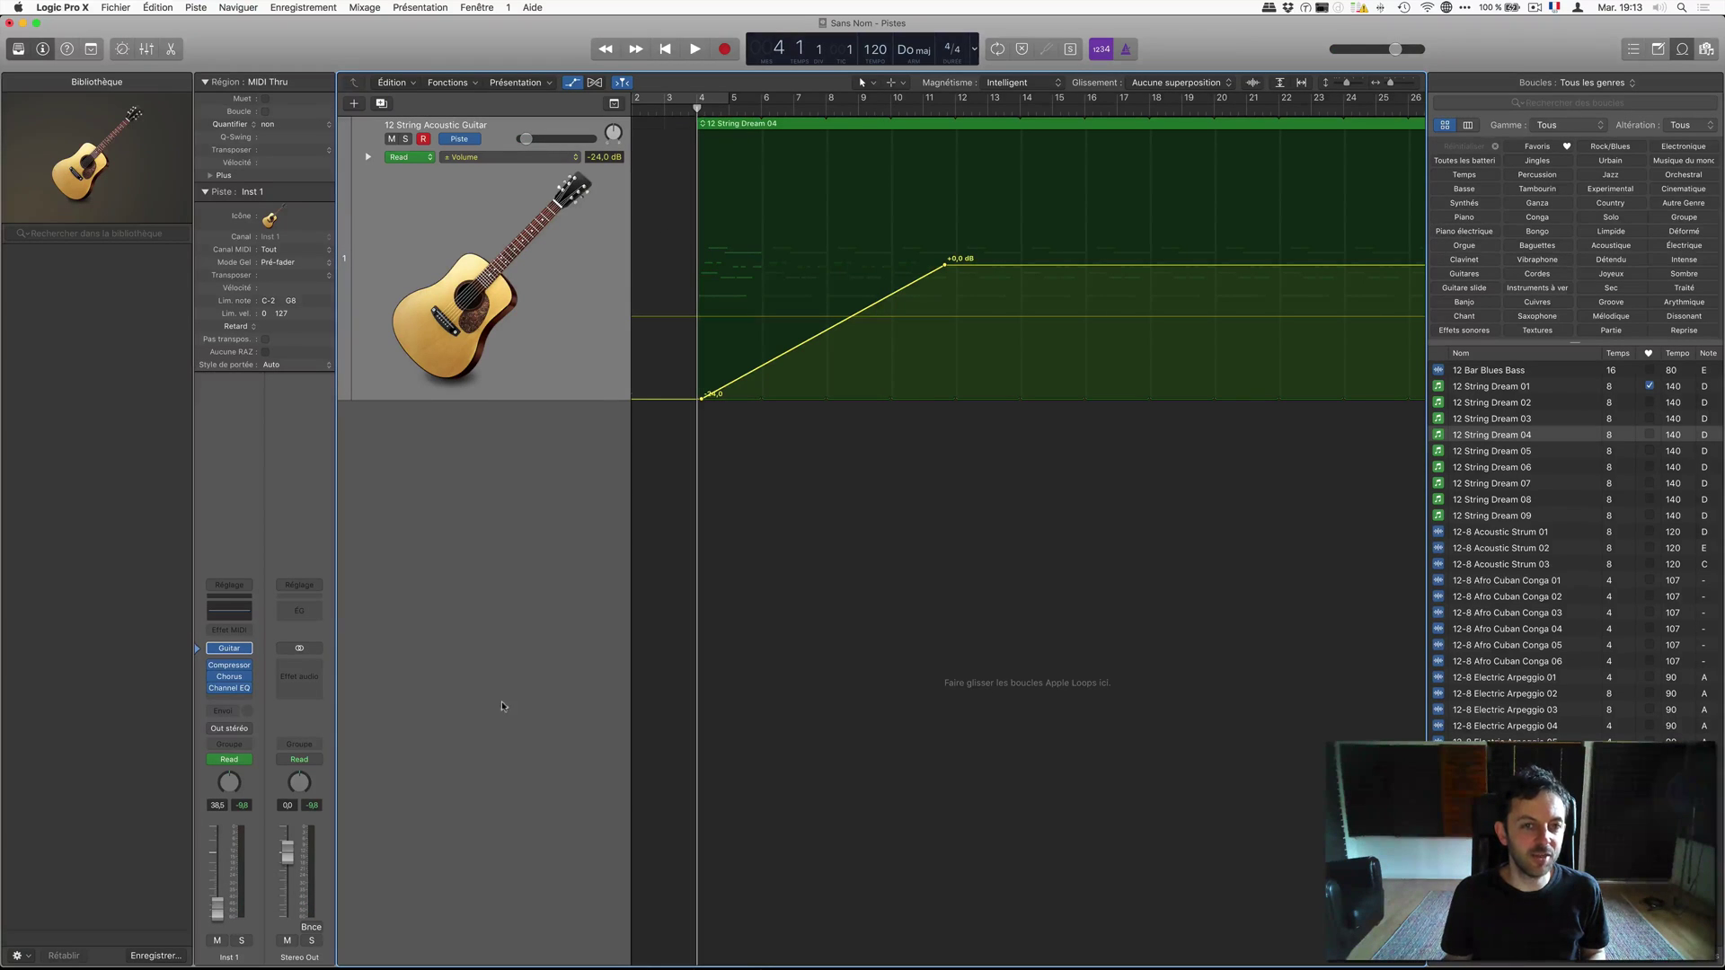
left_click_drag(222, 907, 218, 891)
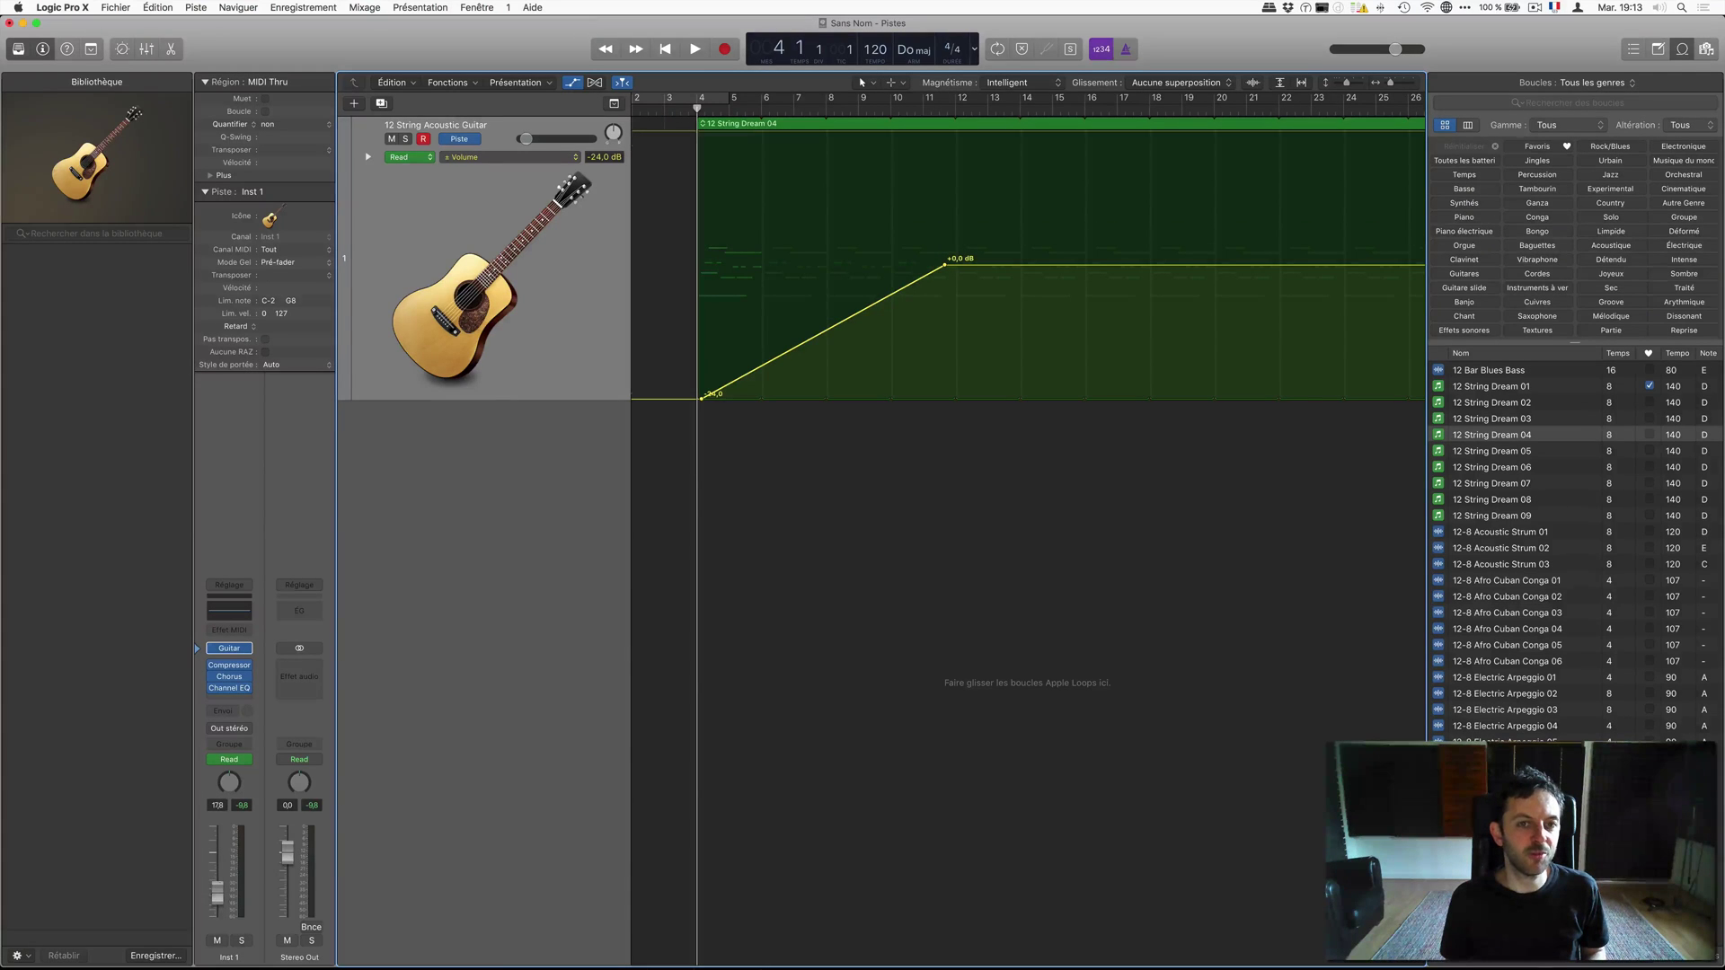
key("space")
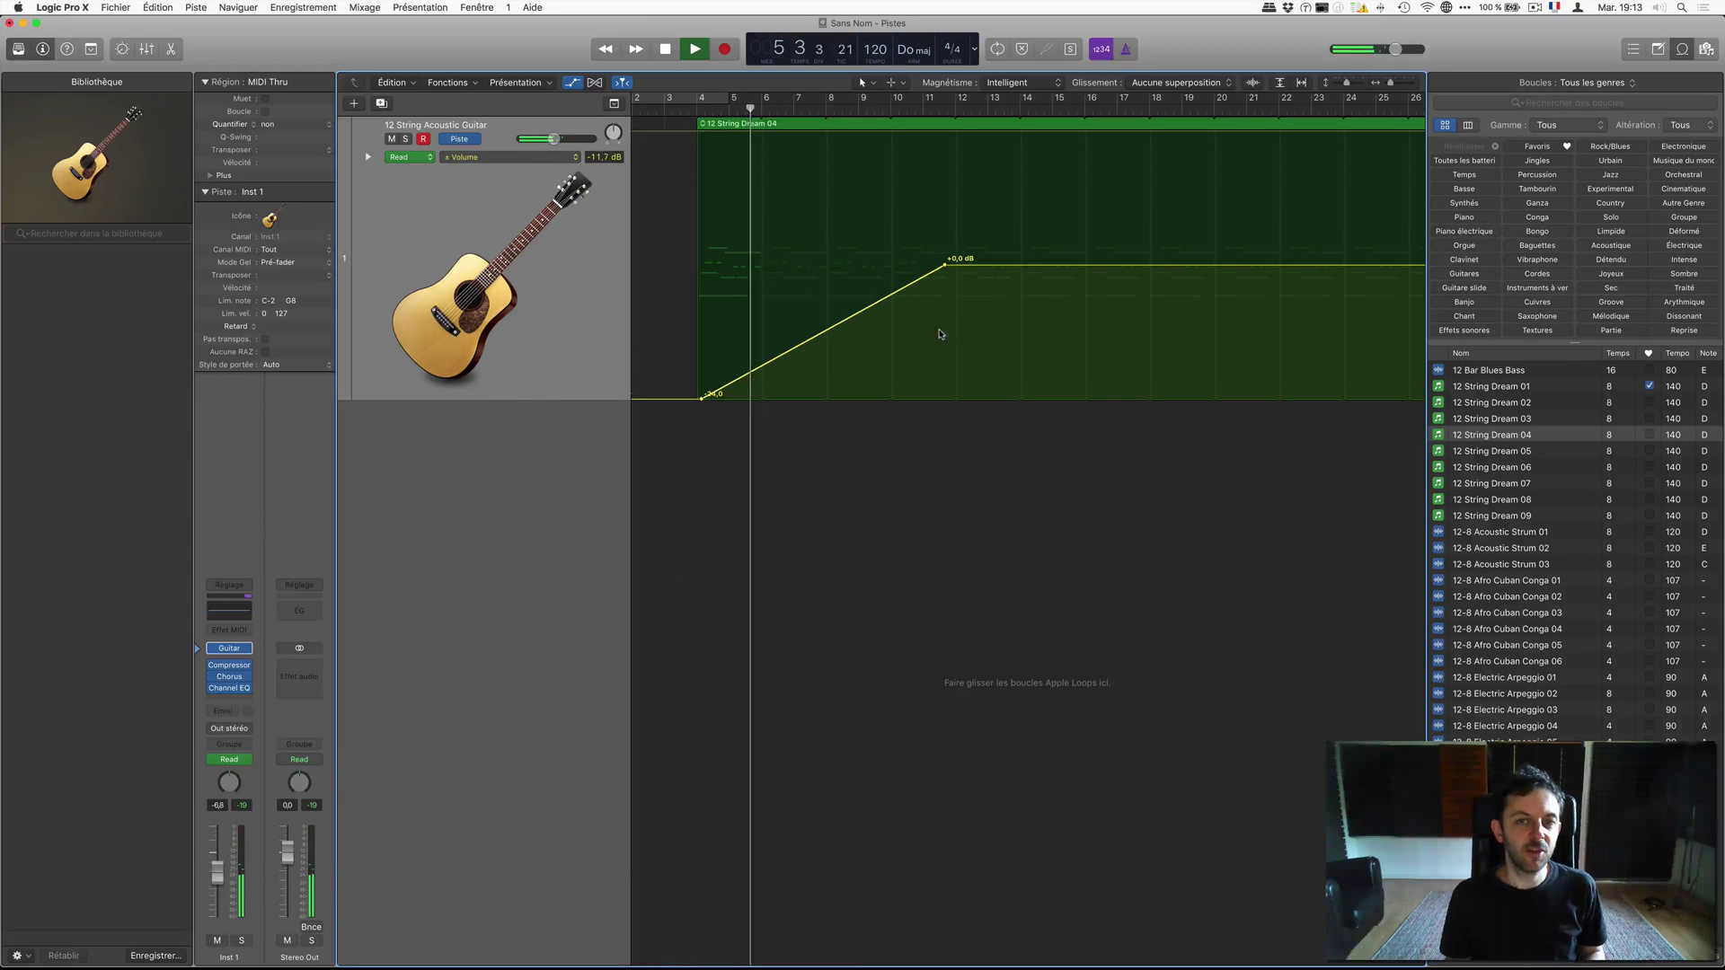
left_click(838, 104)
key("space")
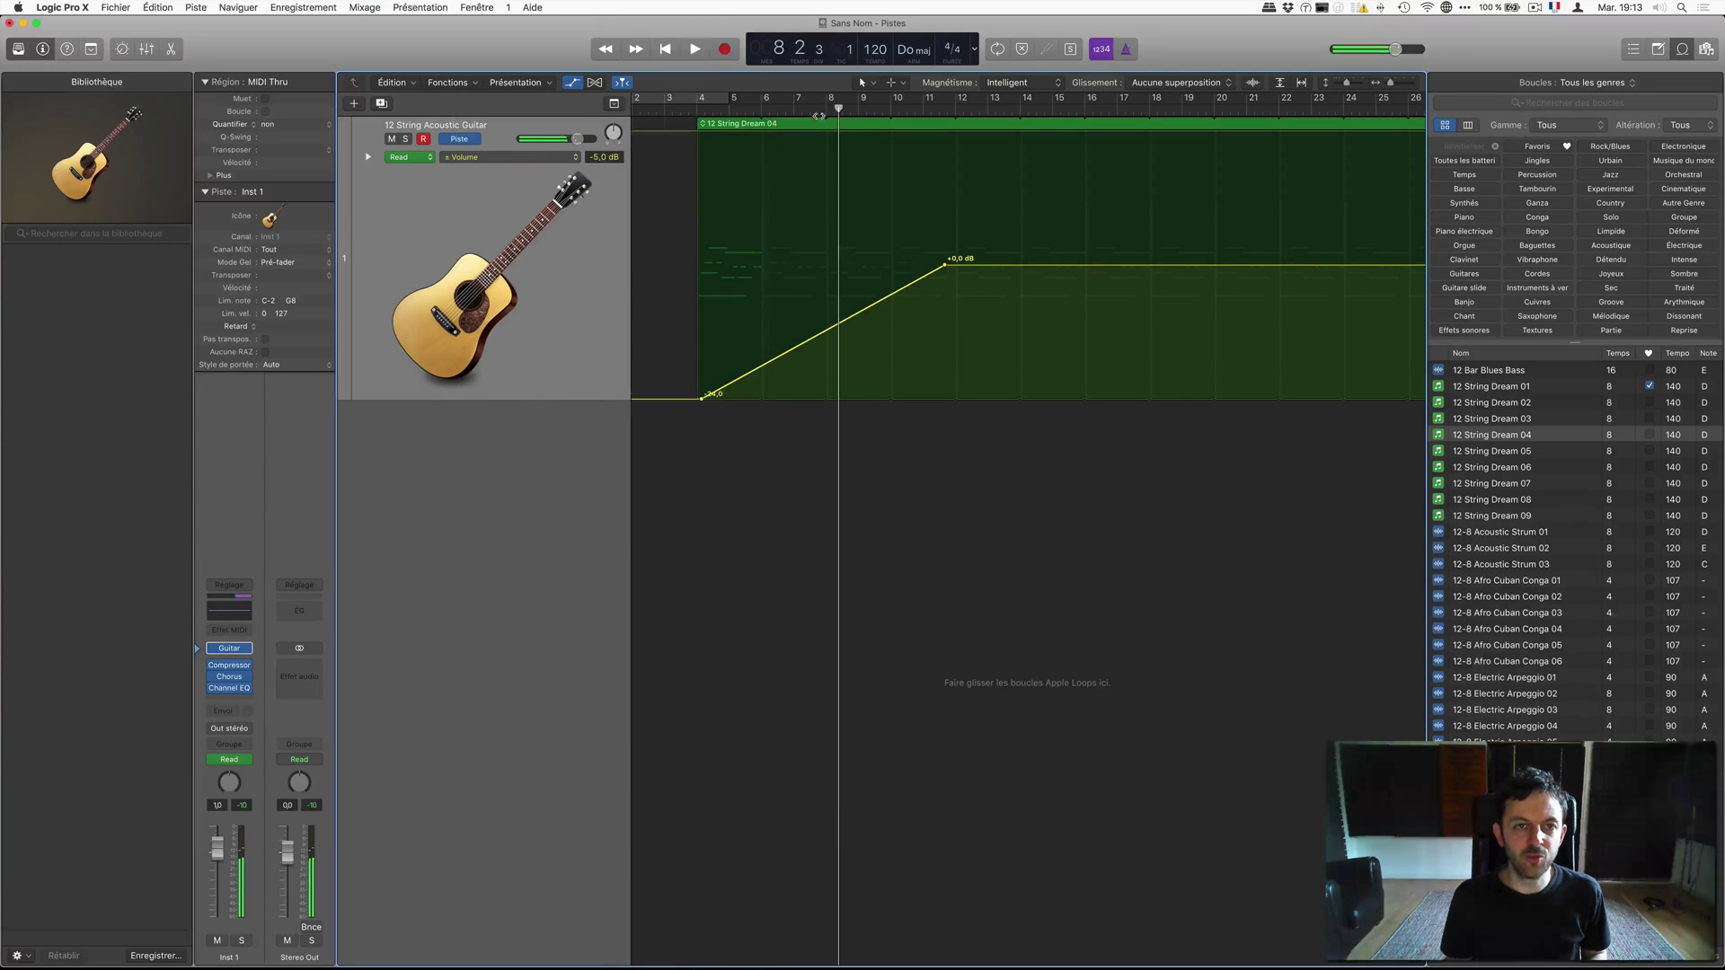
Step: Adjust the guitar's channel fader at bar 8, offsetting the relative automation, and bring it to about -4 dB
left_click_drag(217, 849, 256, 864)
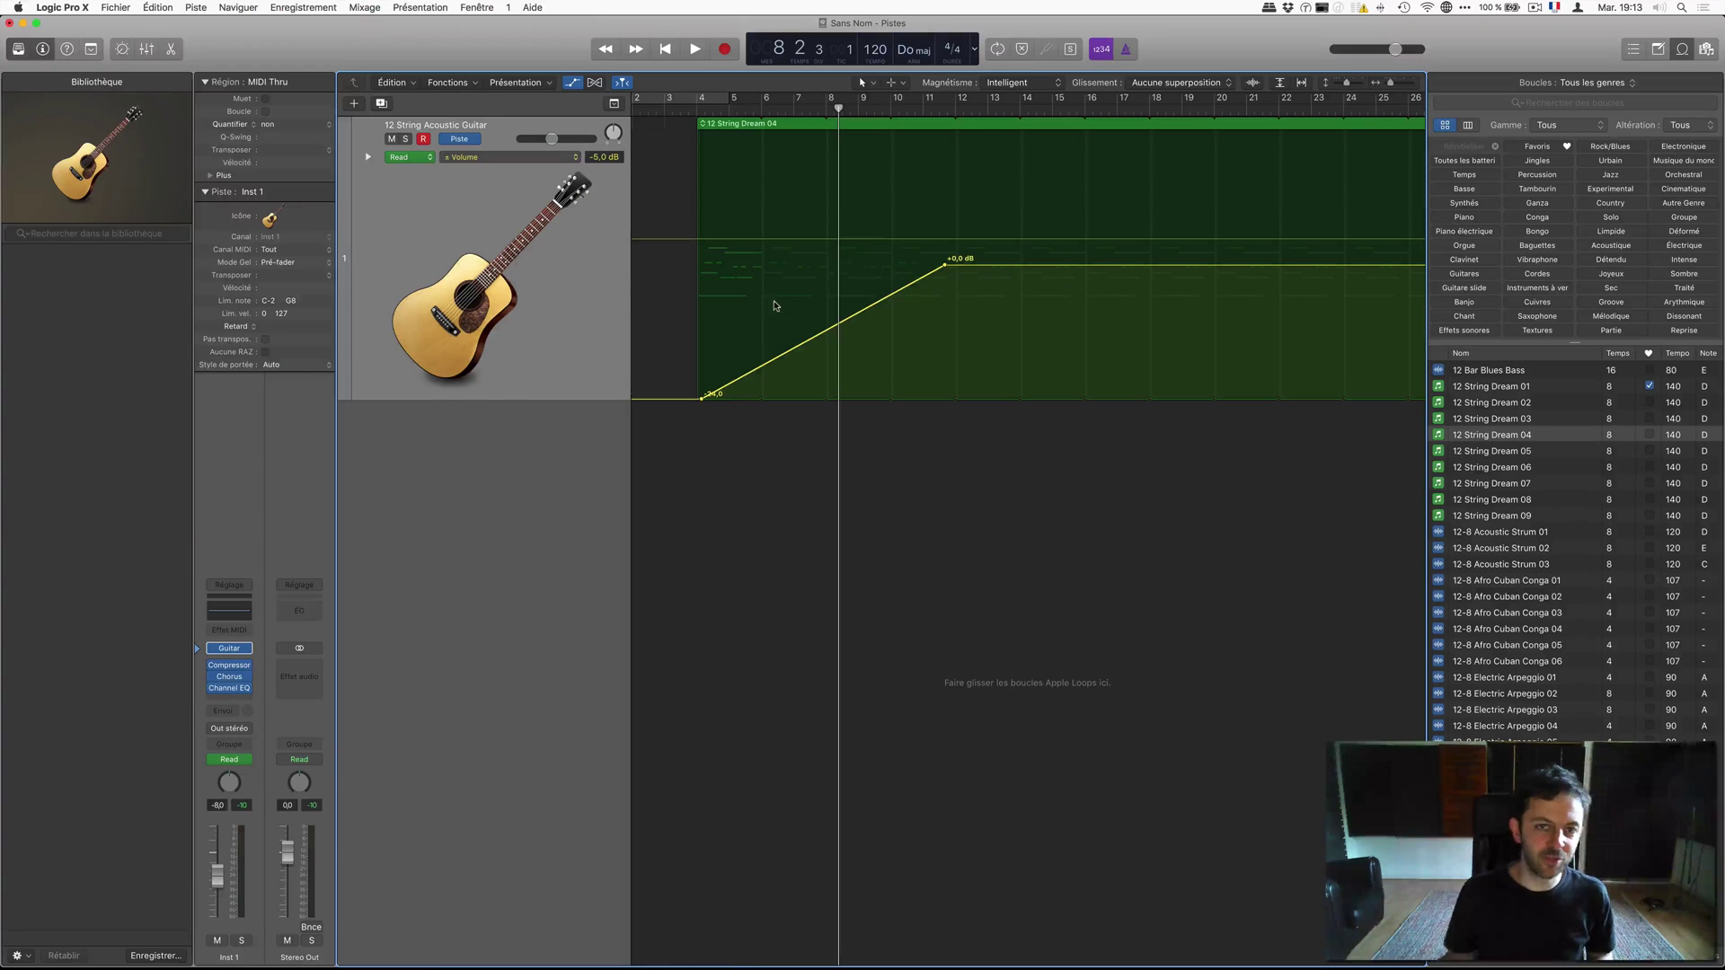
mouse_move(217, 885)
left_mouse_down()
mouse_move(217, 858)
mouse_move(217, 872)
left_mouse_up()
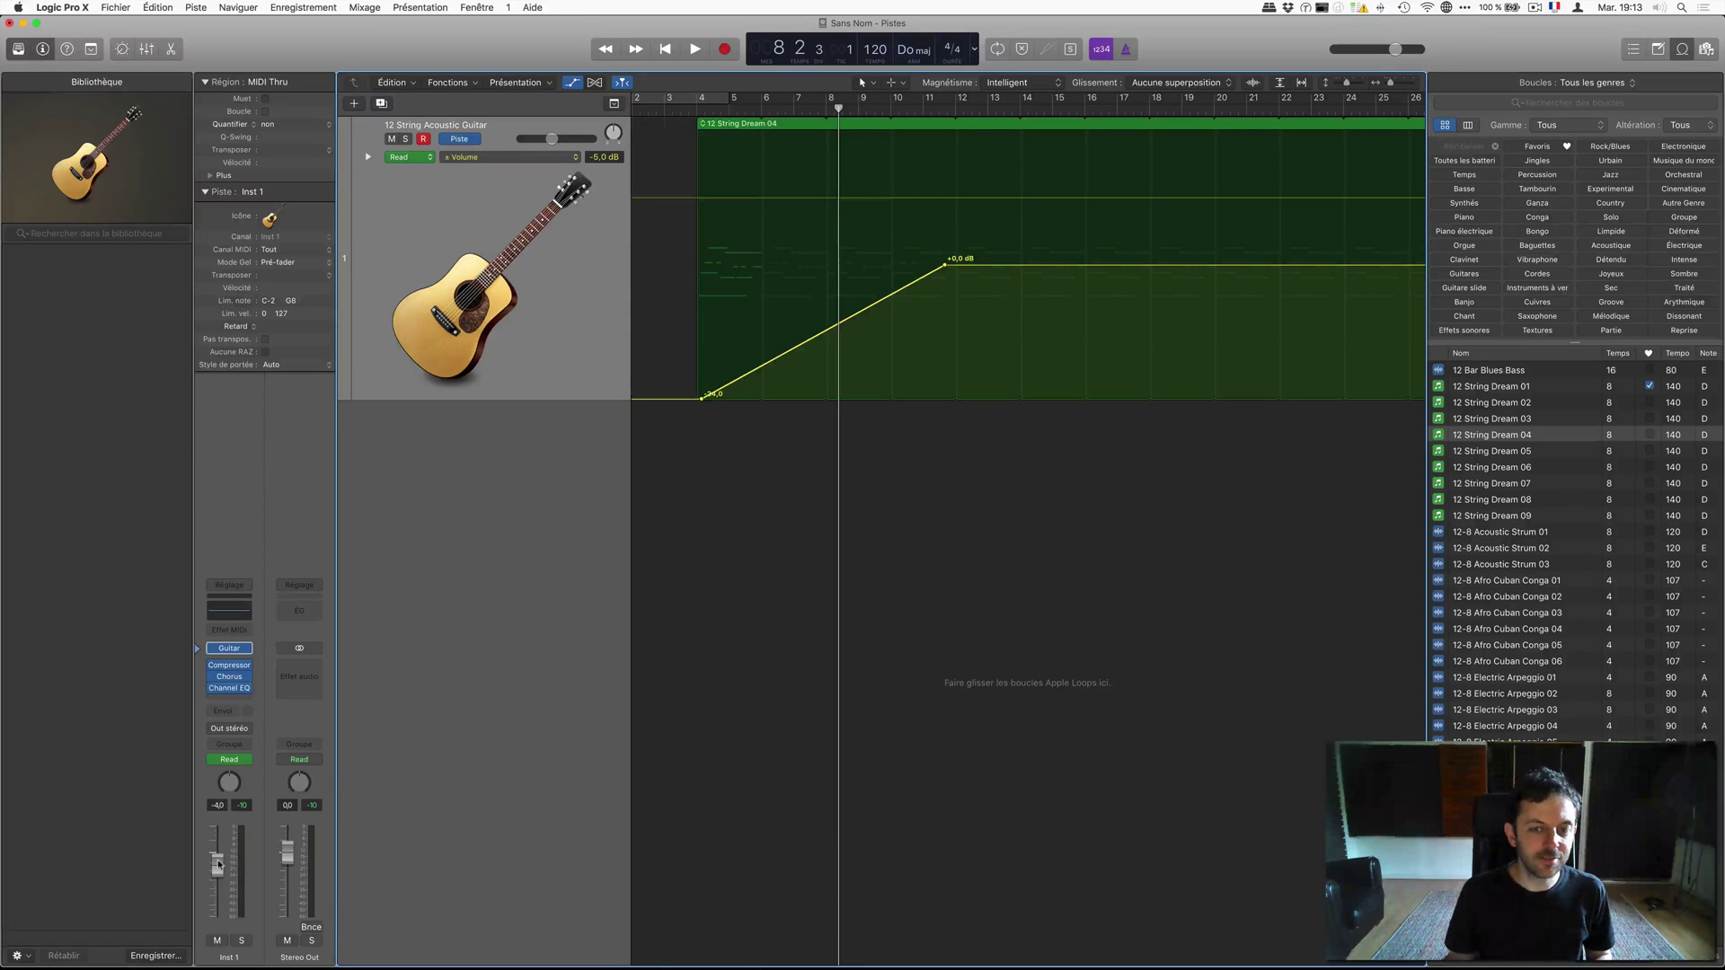